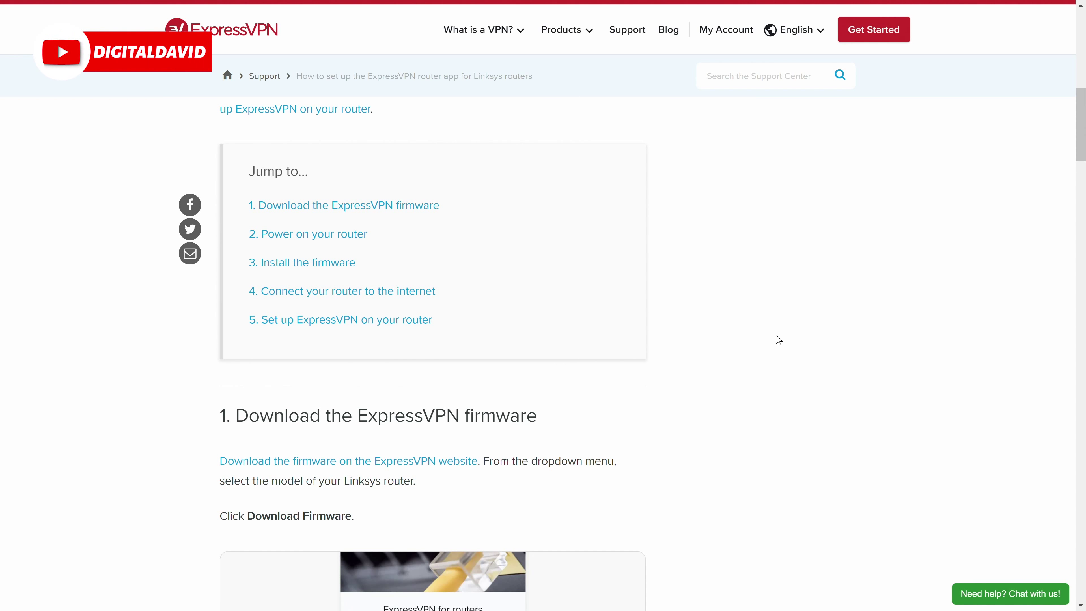
Browse the ExpressVPN setup page and bring up the router setup options
scroll(777, 338, down, 3)
scroll(654, 261, down, 20)
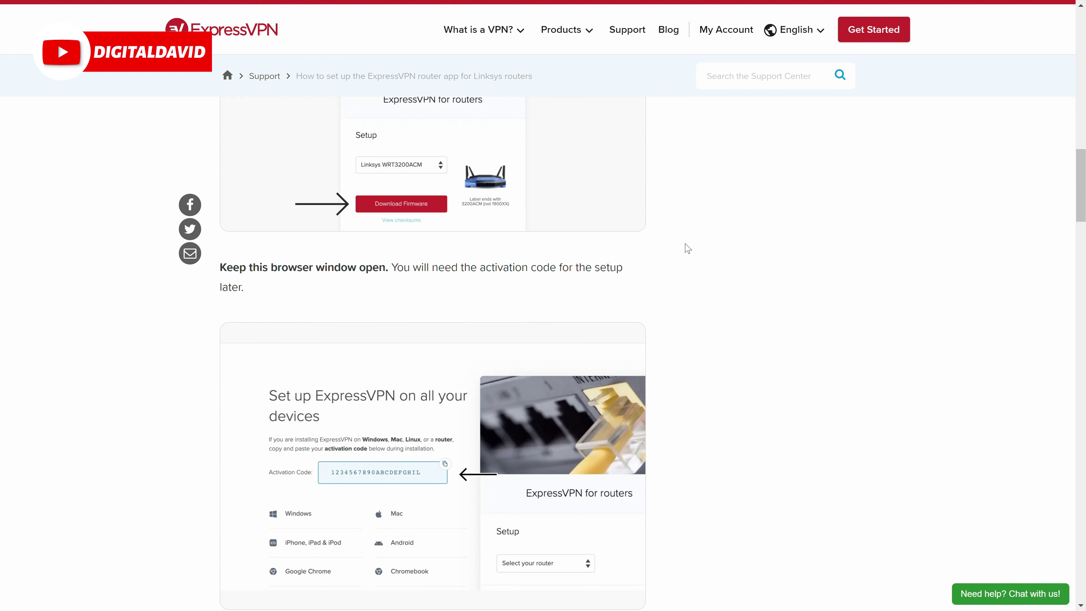
scroll(687, 248, down, 10)
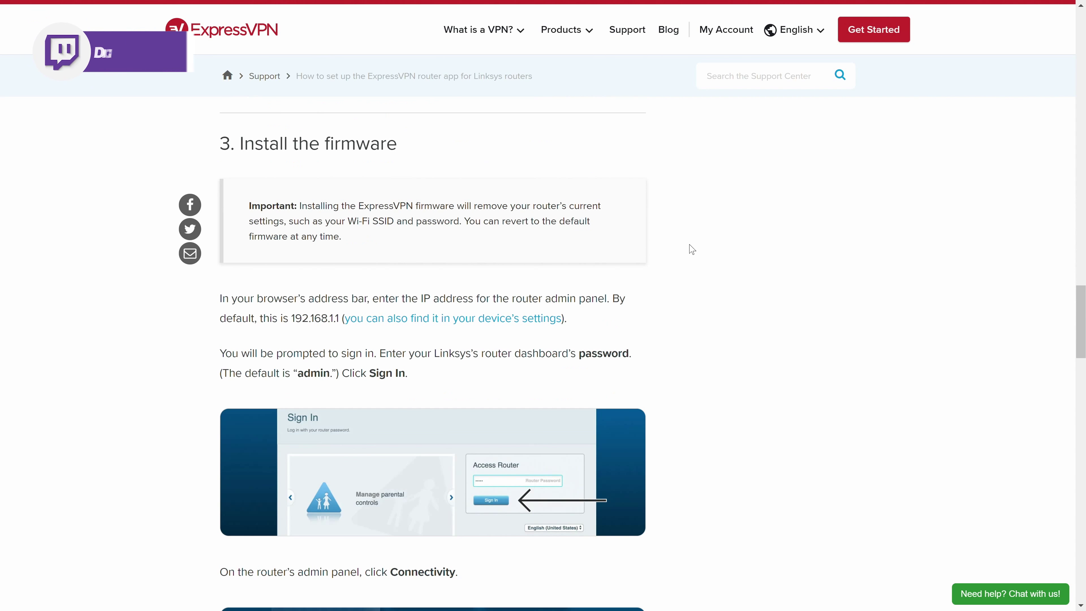
scroll(705, 238, down, 15)
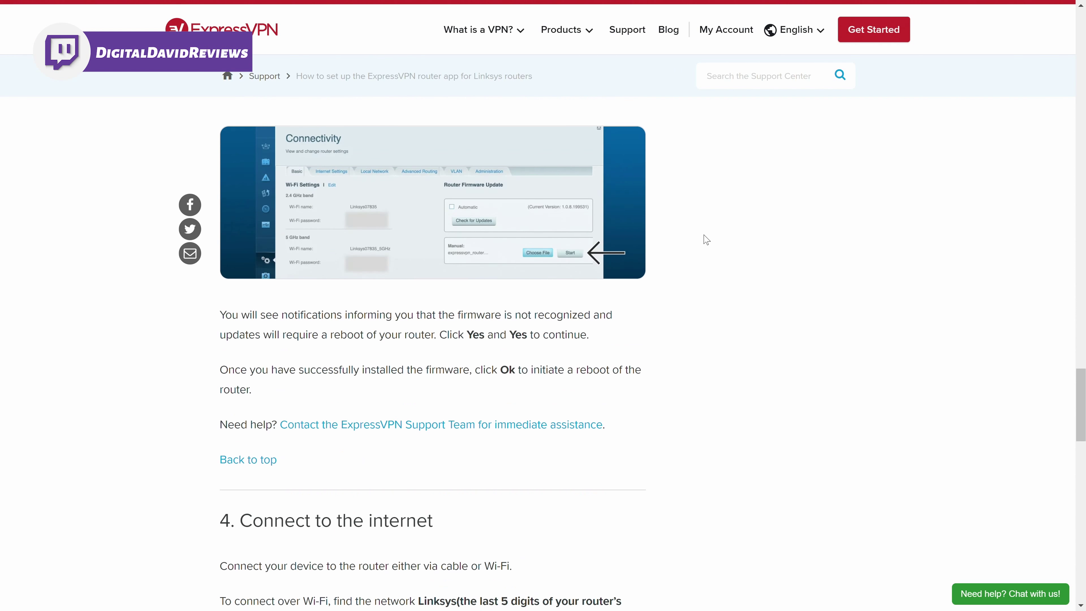
scroll(705, 239, down, 15)
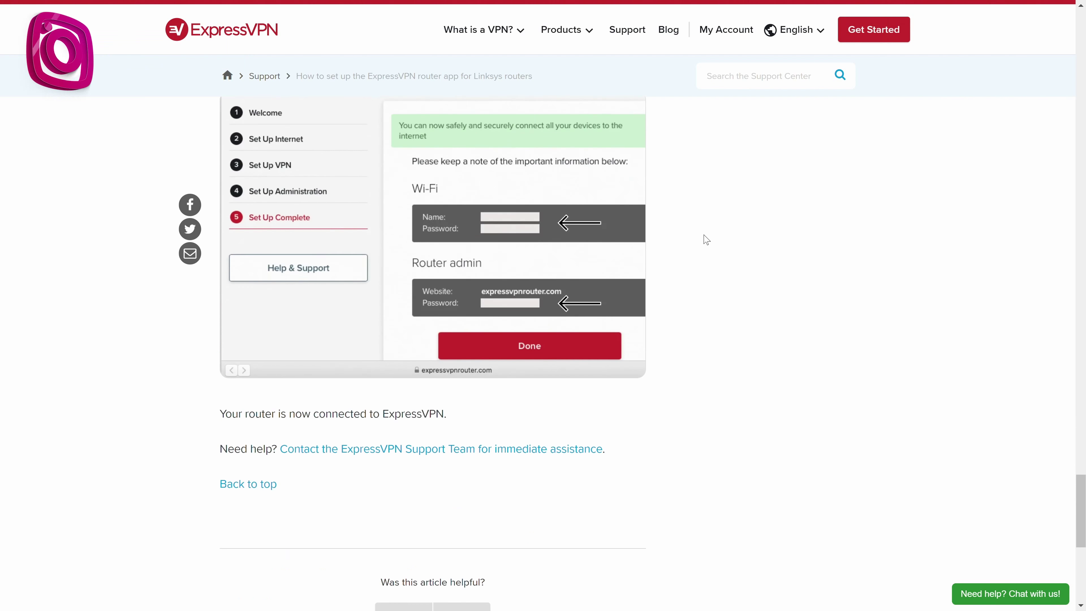
scroll(691, 262, up, 3)
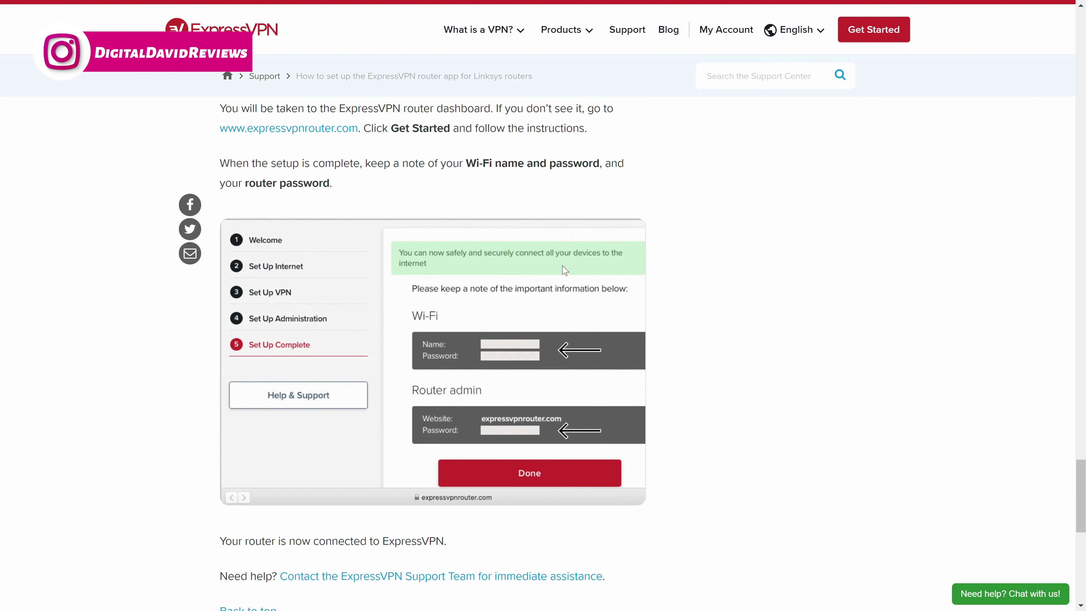
scroll(642, 377, up, 20)
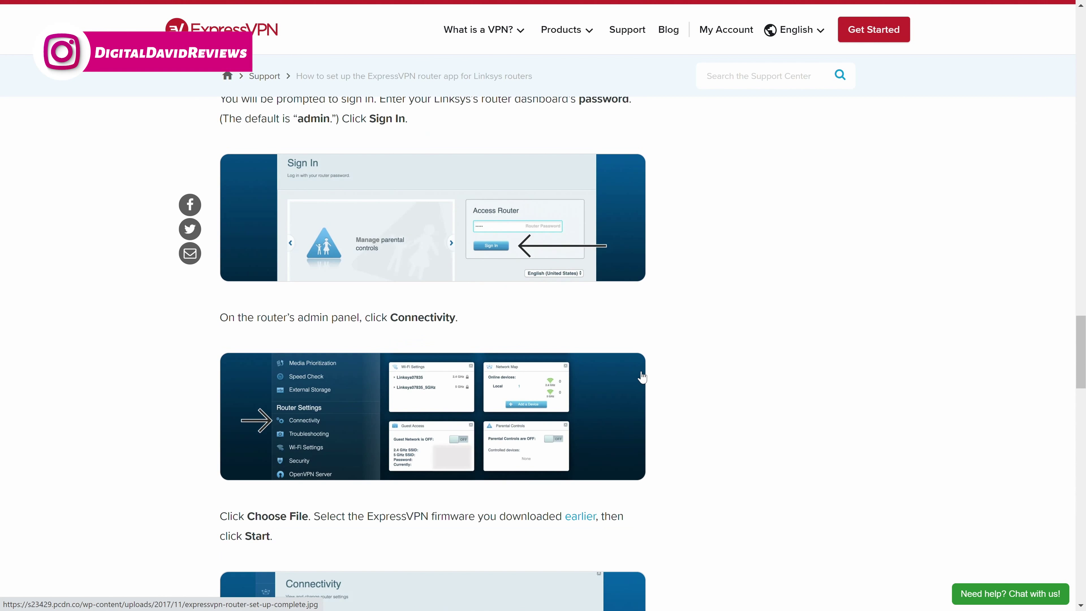
scroll(642, 377, up, 8)
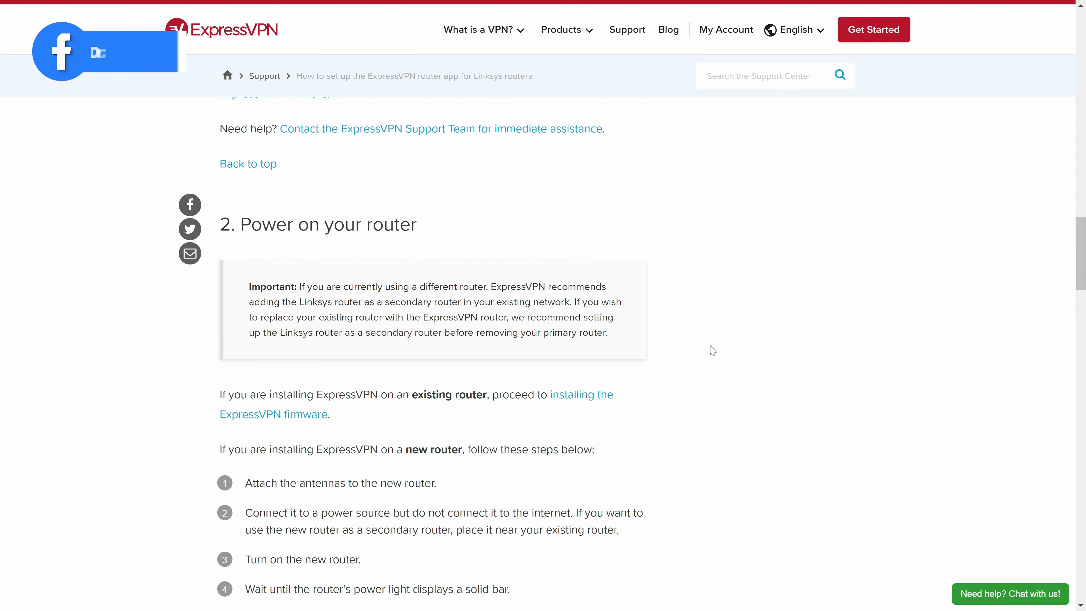
scroll(627, 342, up, 8)
scroll(716, 292, up, 14)
scroll(718, 292, up, 2)
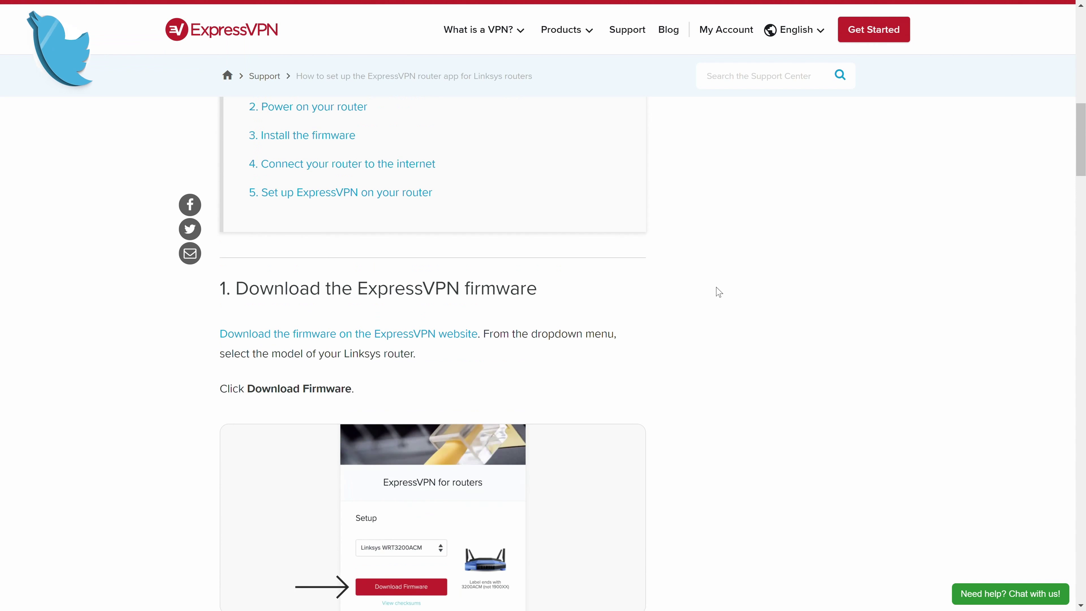
scroll(716, 295, up, 3)
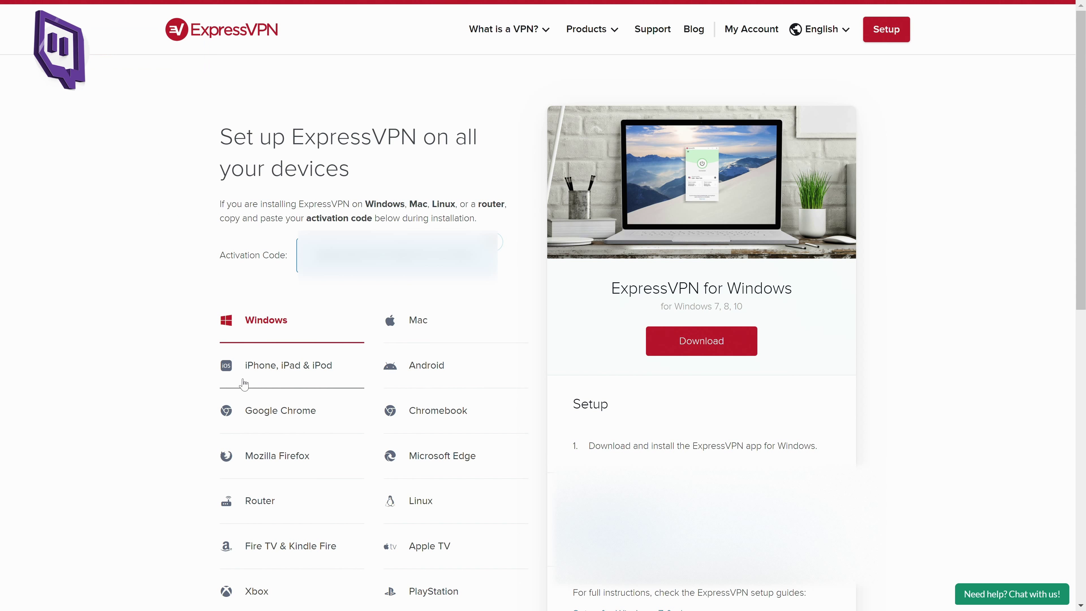
click(258, 507)
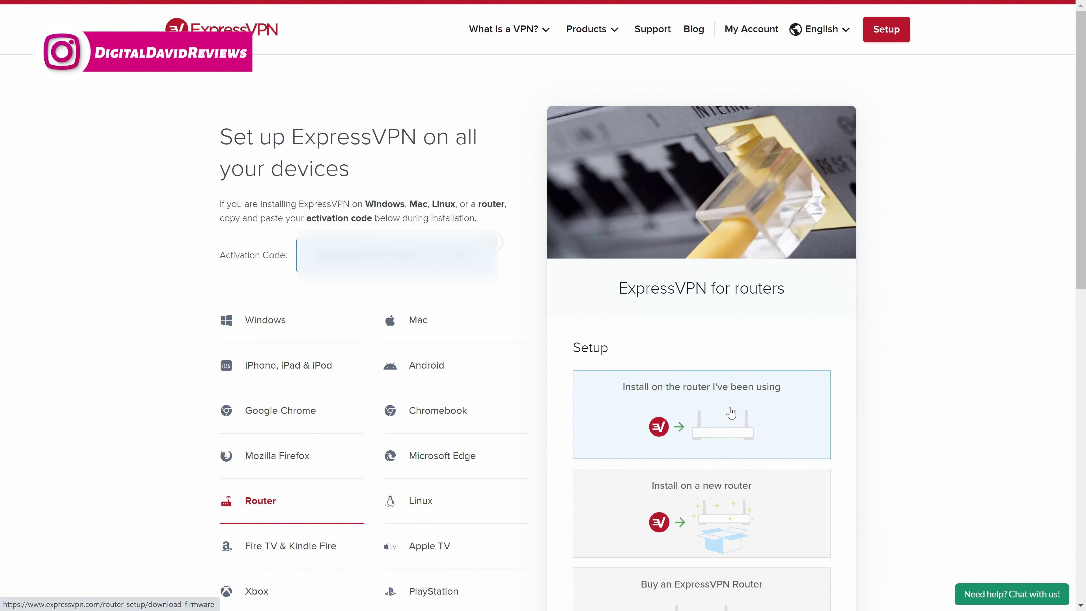
Choose Linksys WRT3200ACM as the existing router and keep its firmware download despite the warning
click(734, 417)
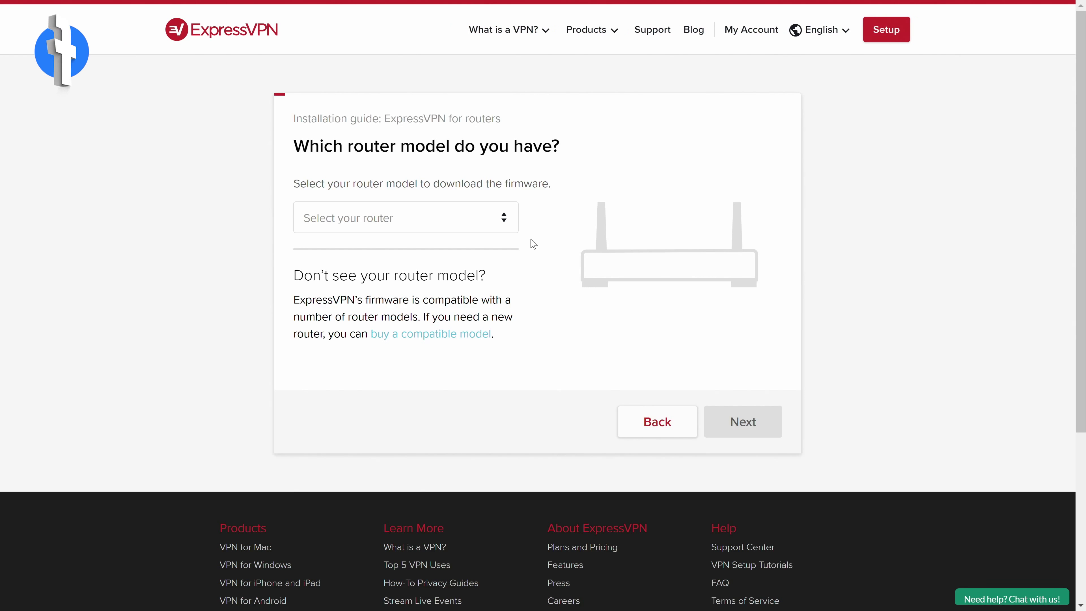
click(508, 221)
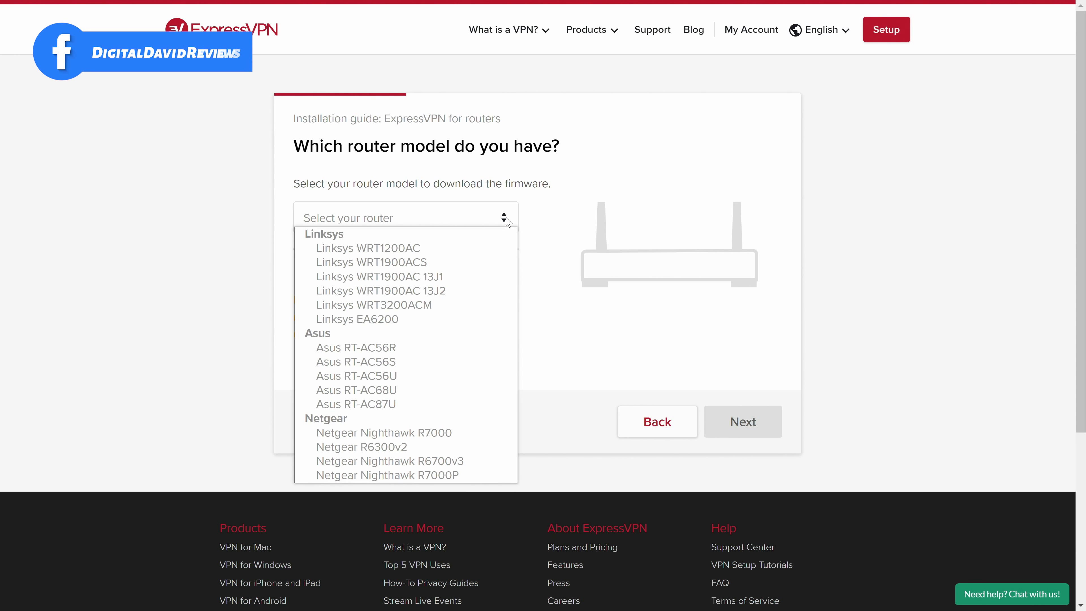
click(429, 305)
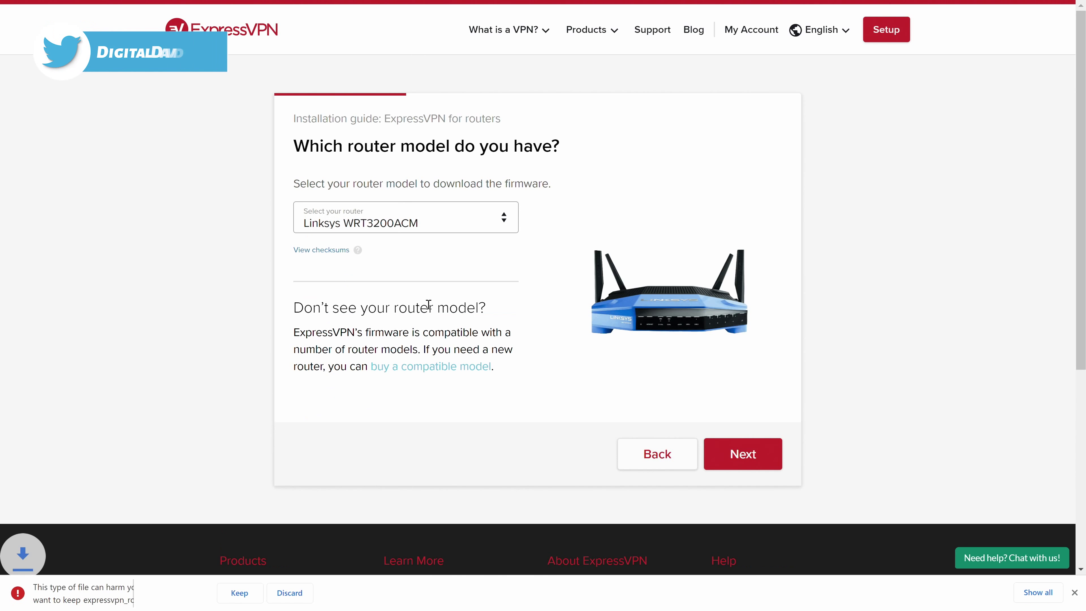
click(238, 599)
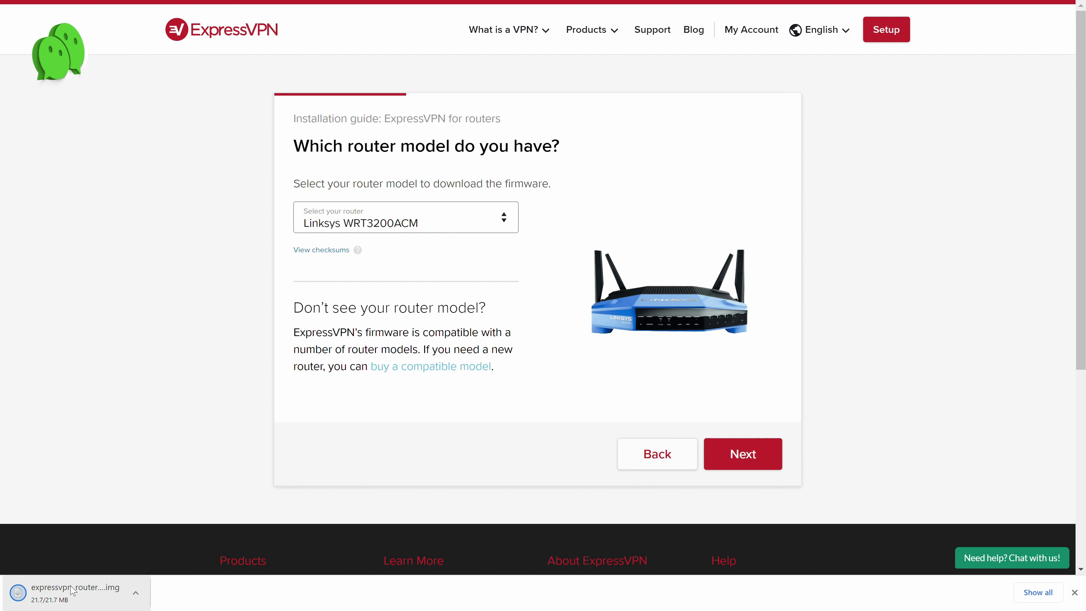
Go to the Linksys installation instructions, scroll through them and dismiss the downloads bar
click(771, 468)
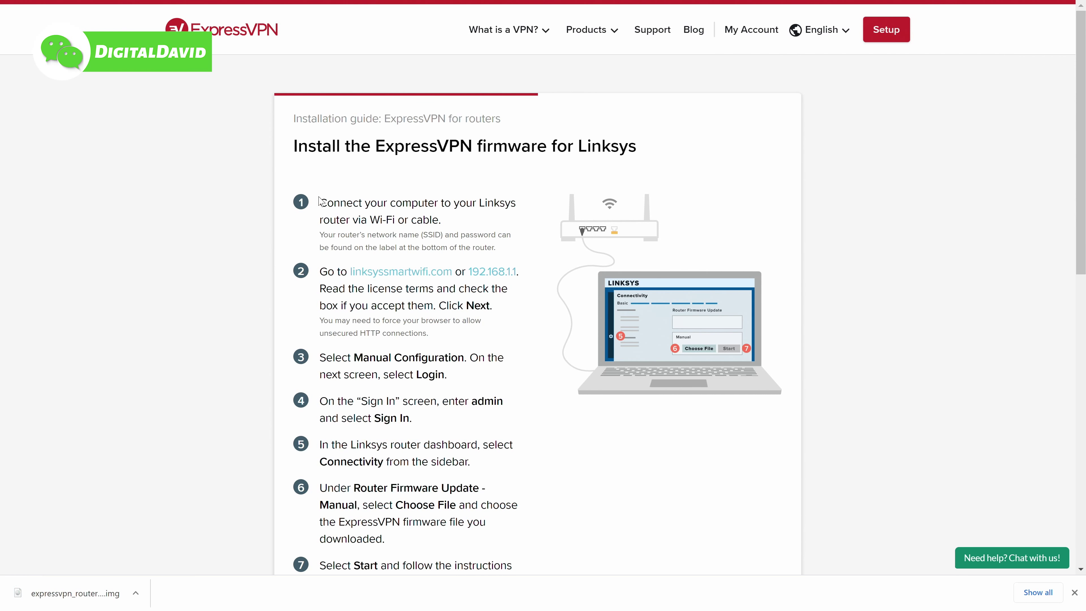
scroll(278, 242, down, 1)
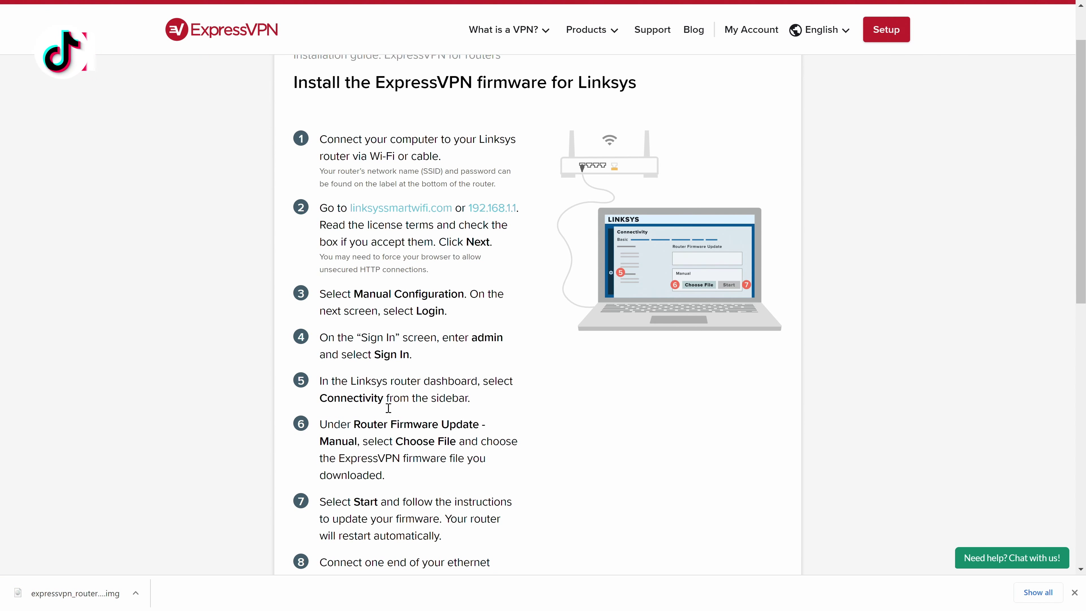
click(1075, 593)
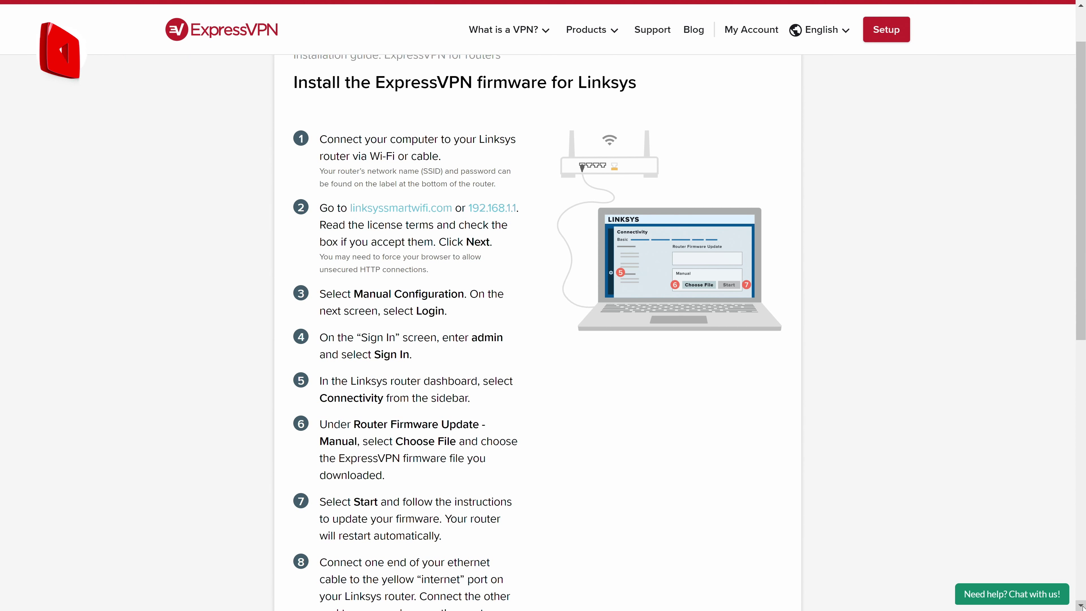
scroll(458, 314, down, 1)
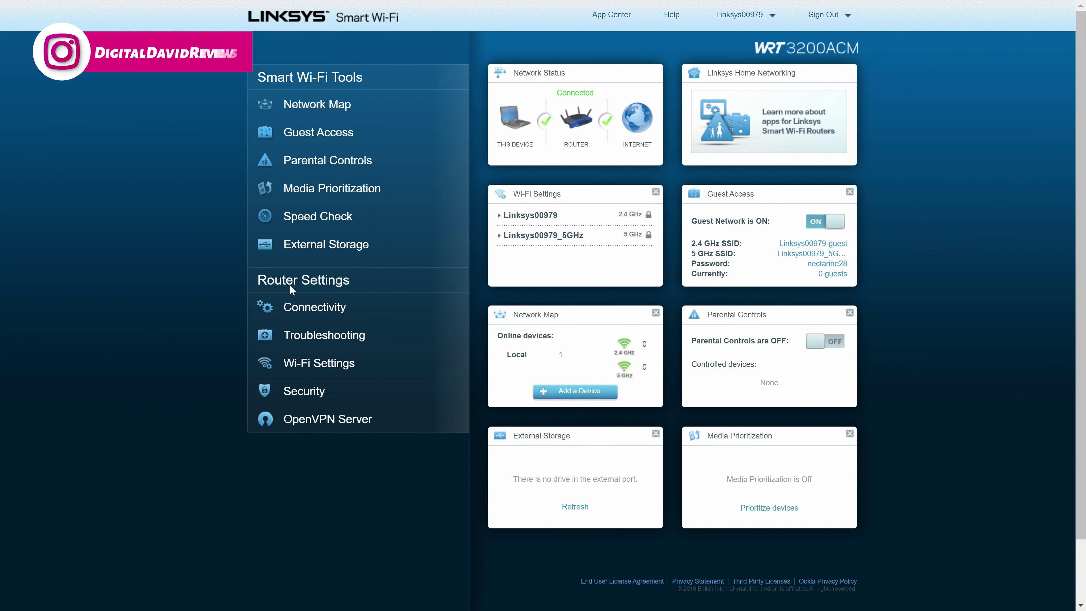
In Connectivity settings, choose the downloaded expressvpn_router file from Downloads for a manual firmware update
click(304, 309)
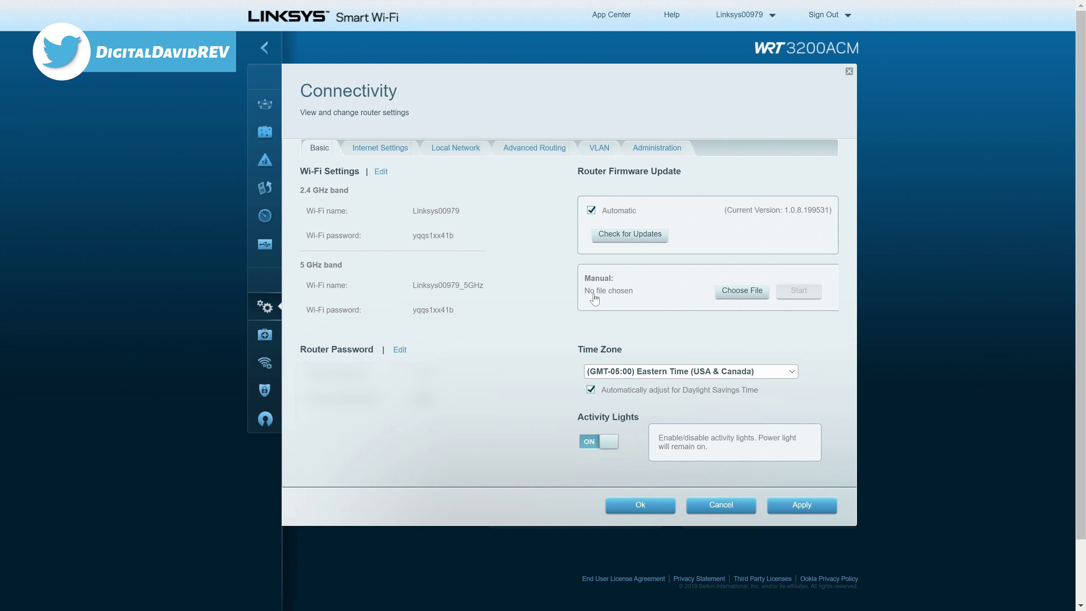
click(735, 293)
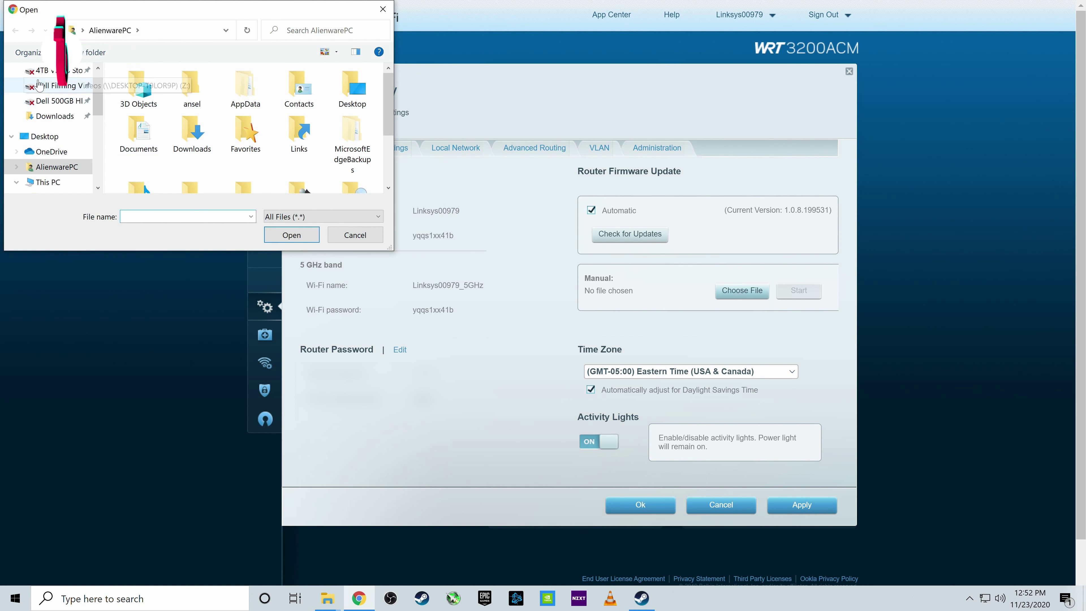
scroll(54, 137, down, 3)
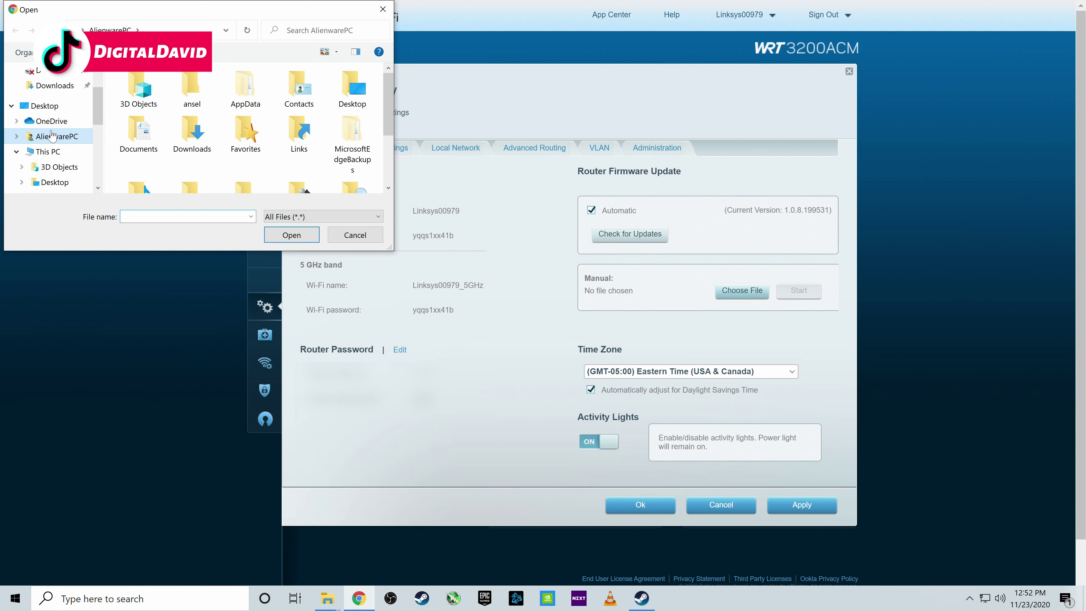
click(59, 162)
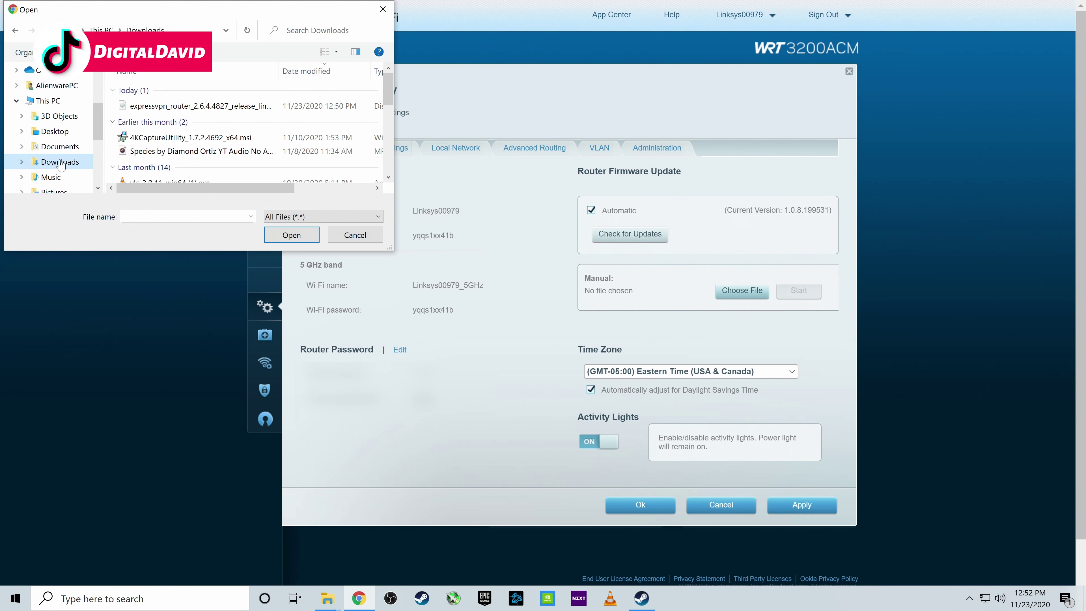
click(148, 107)
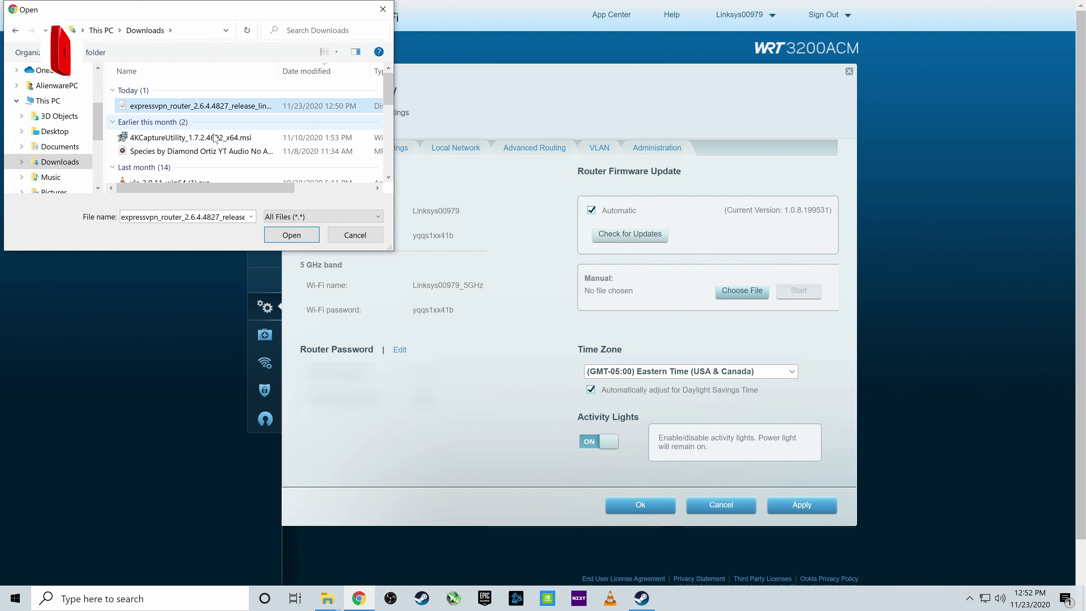
click(299, 237)
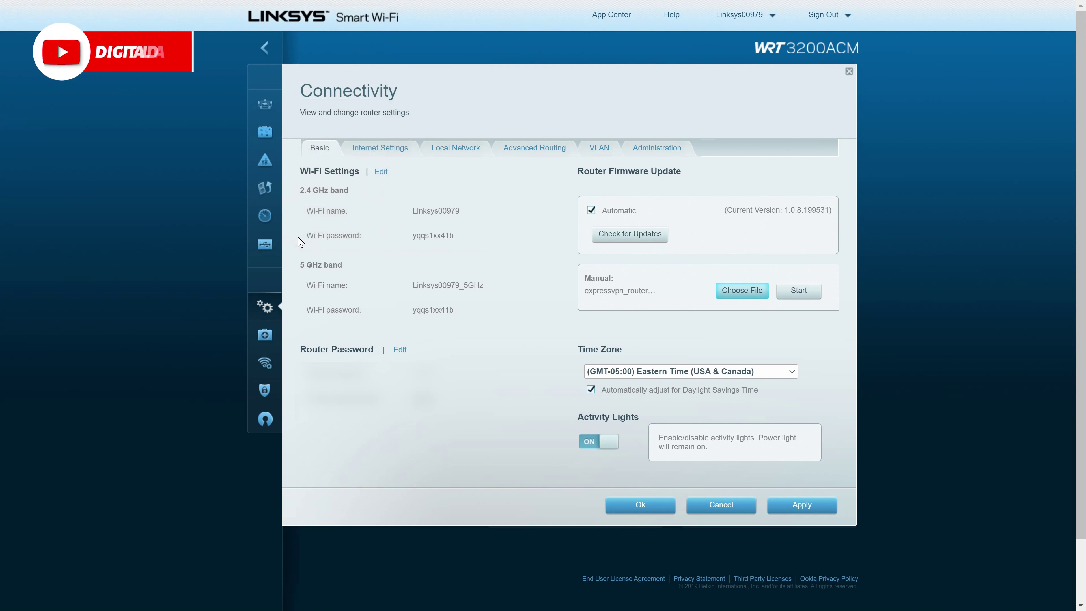
Start the manual update, accept the unrecognized-file and update warnings, and acknowledge the router reboot
click(798, 295)
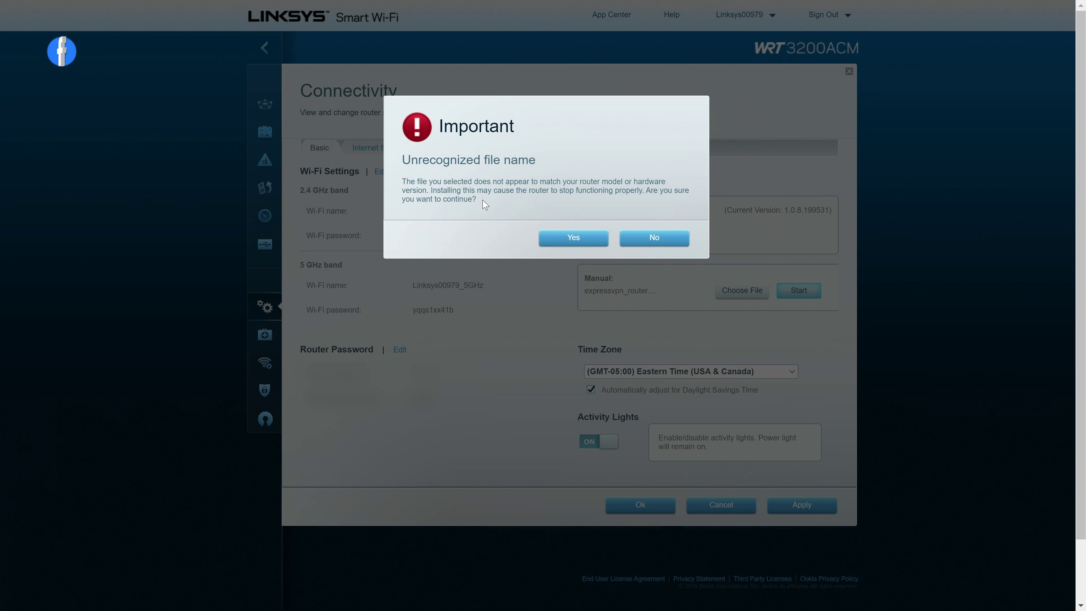
click(572, 238)
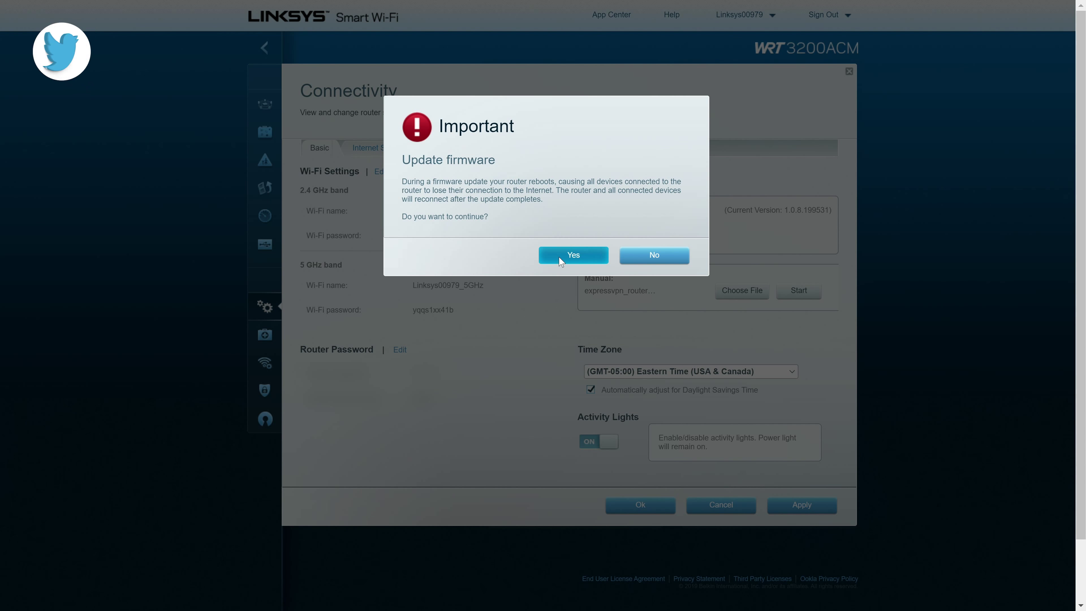
click(560, 259)
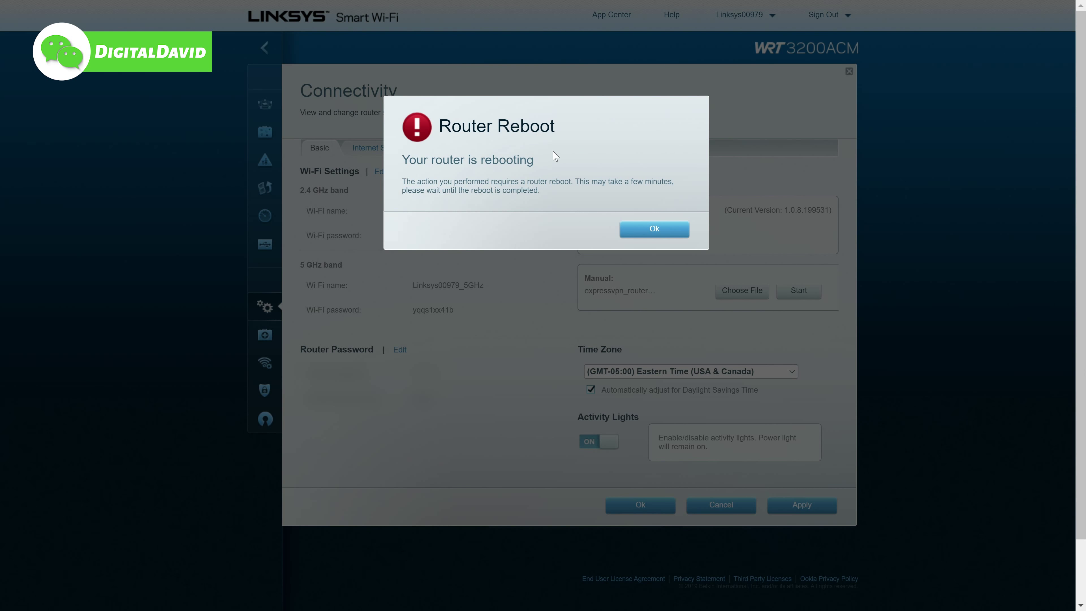
click(674, 235)
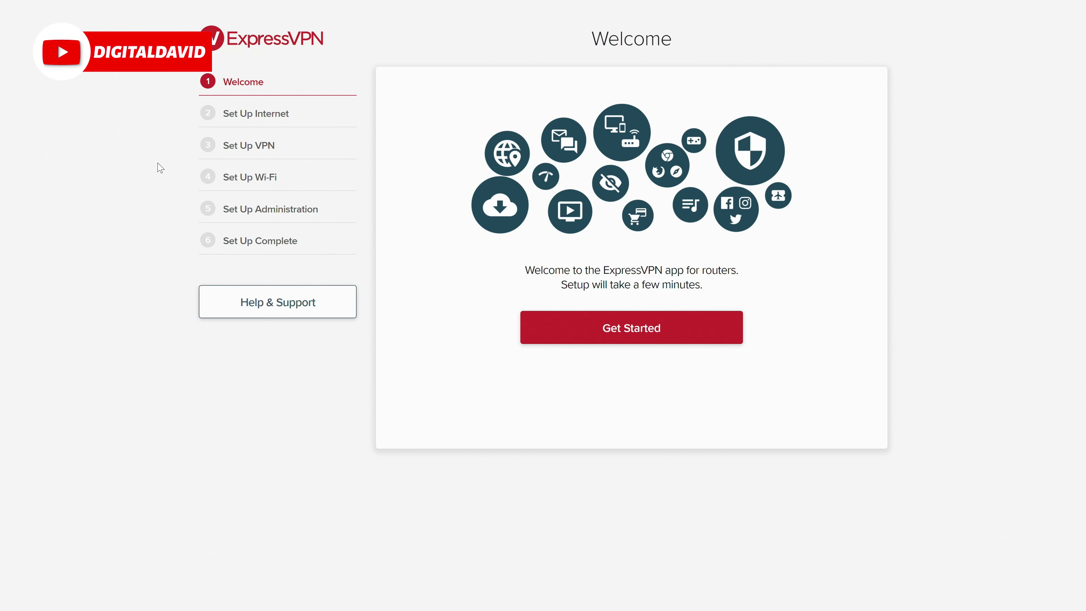
Begin the ExpressVPN router setup from the Welcome page
click(665, 332)
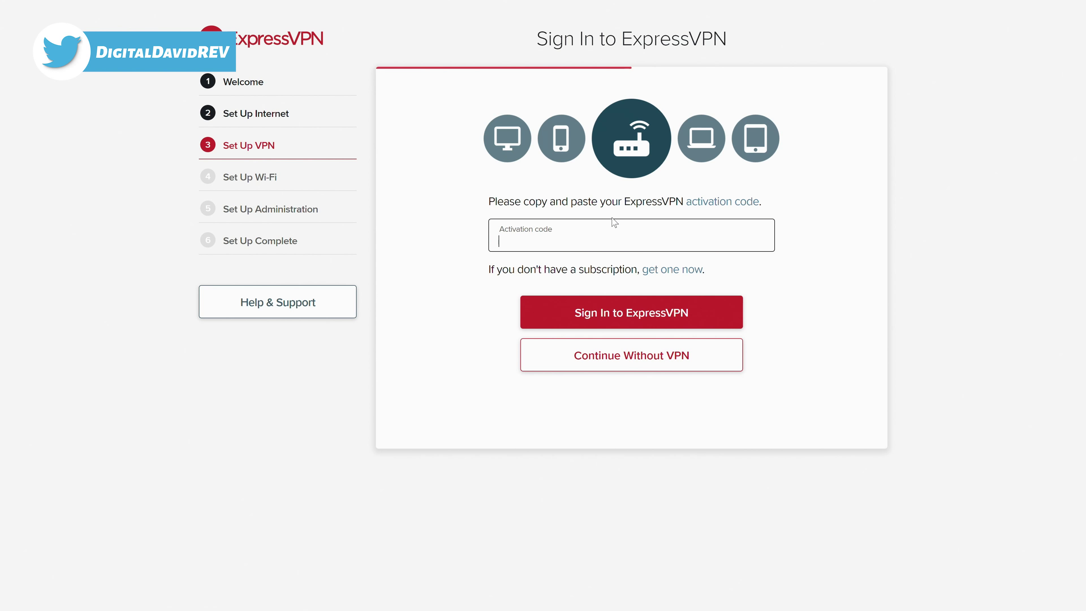
Paste the activation code into its field and sign in to ExpressVPN
click(512, 235)
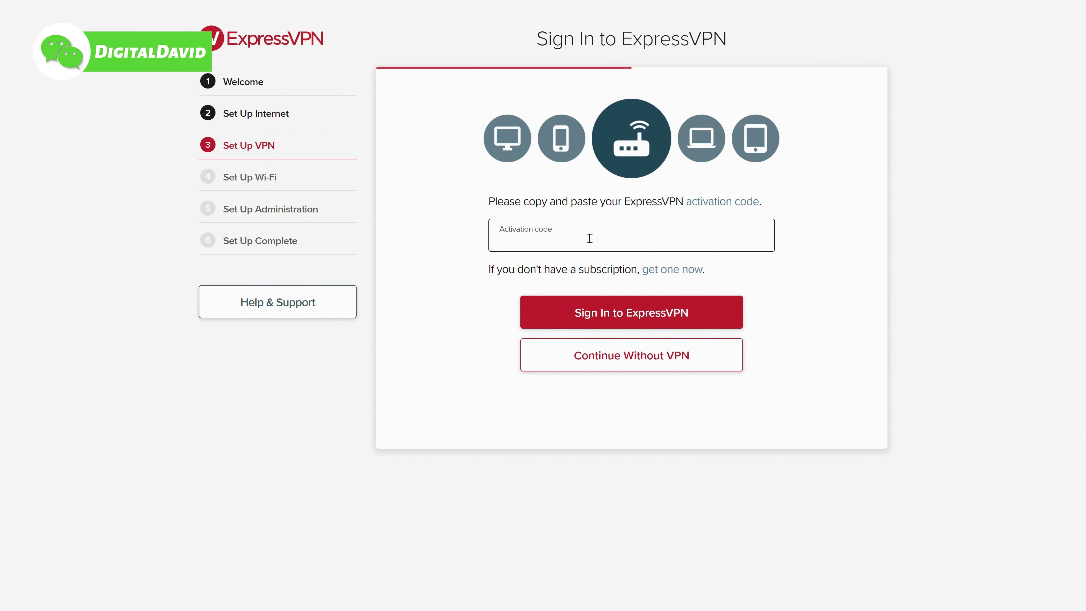
click(630, 318)
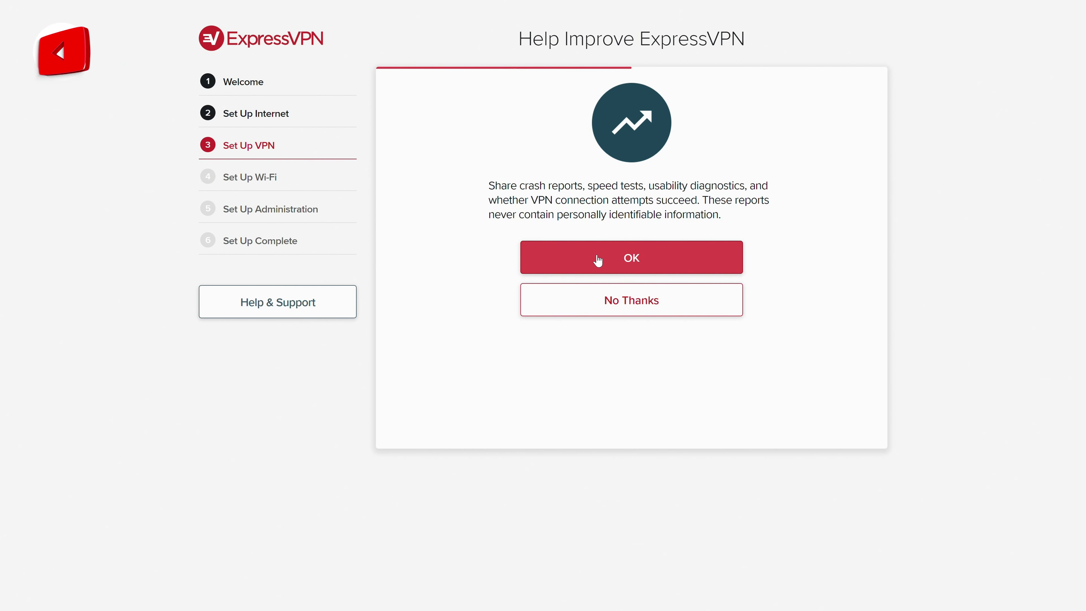
Decline diagnostic reports and keep the suggested Wi-Fi name and password
click(621, 309)
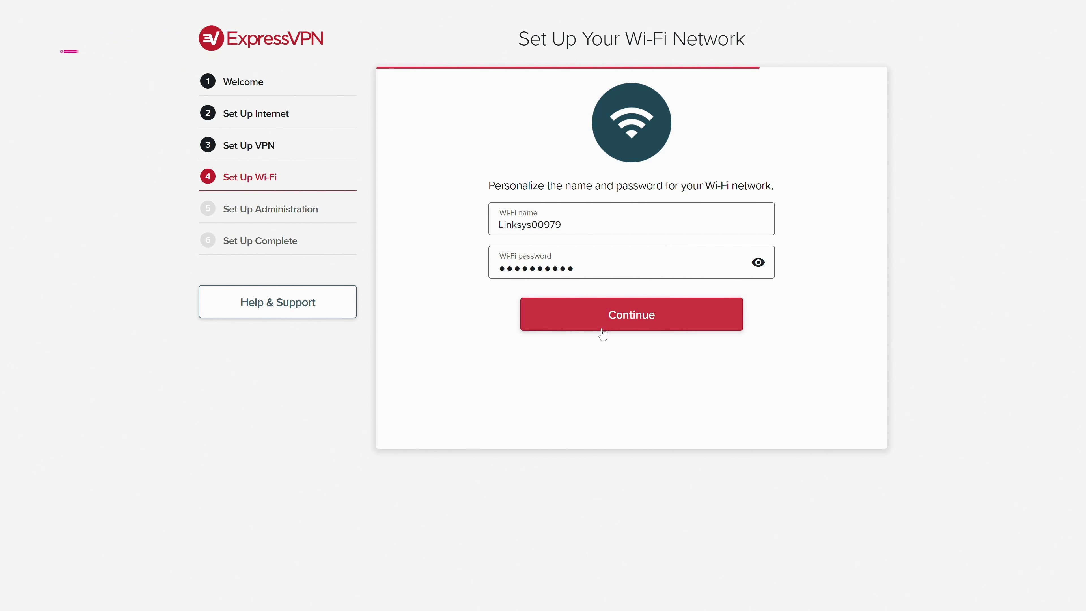
click(627, 316)
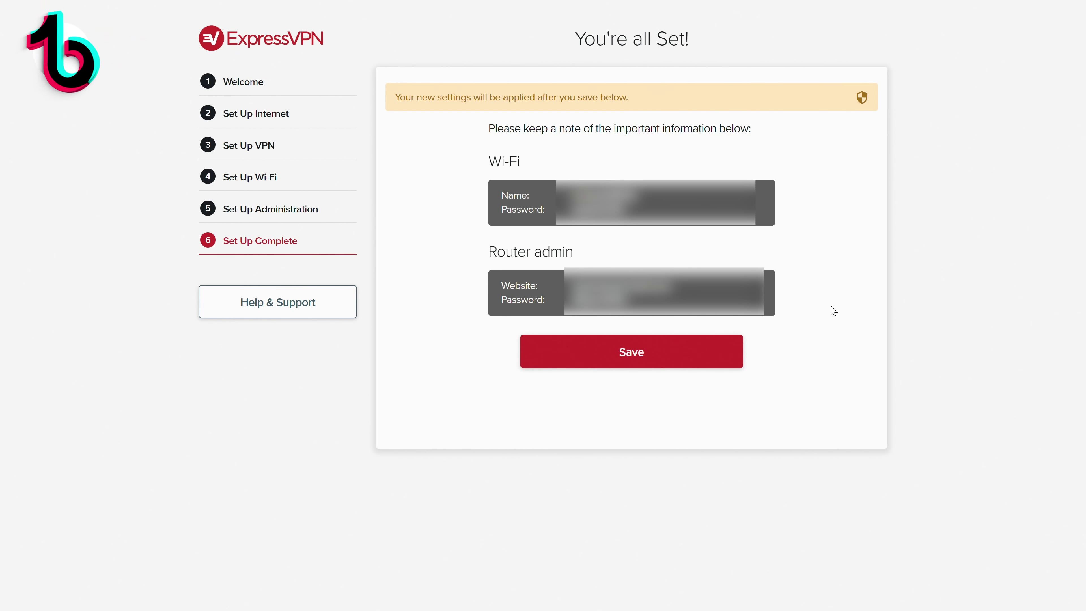
Save the completed router setup so the VPN connects to USA - New York
click(635, 365)
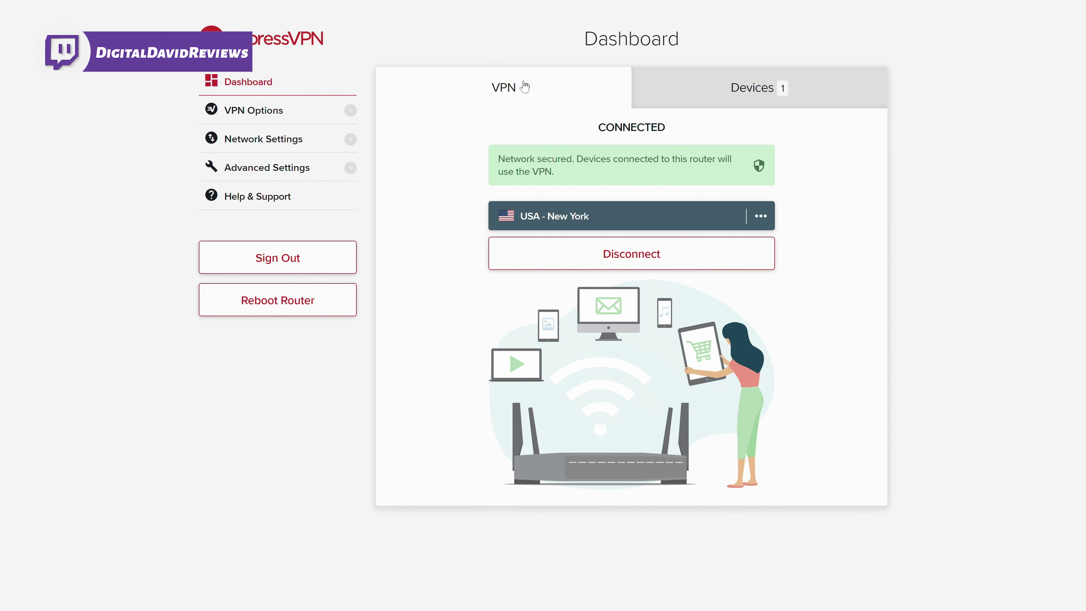
click(755, 104)
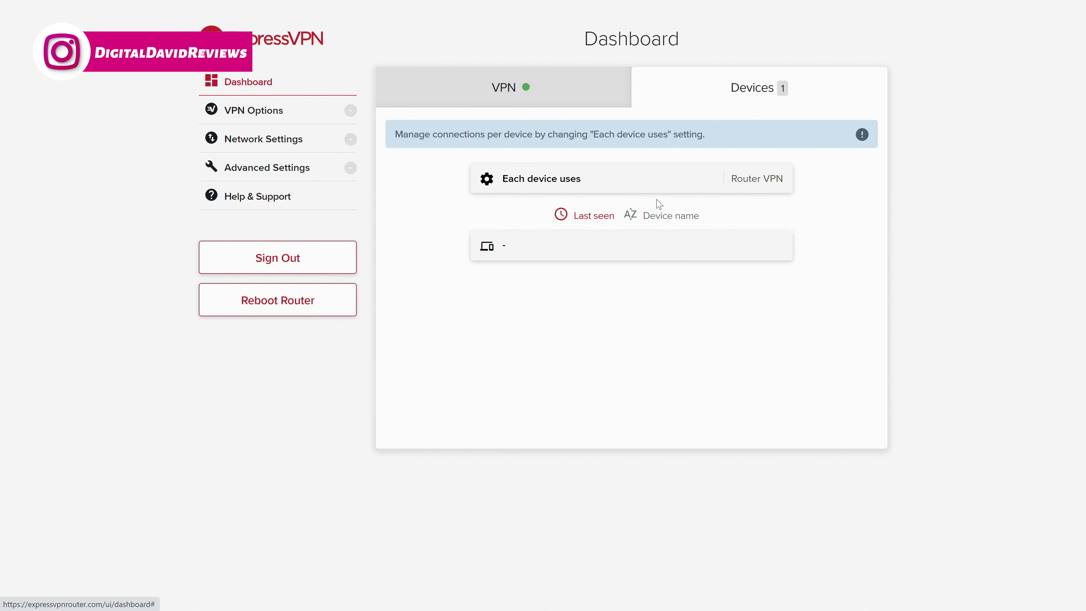
click(495, 94)
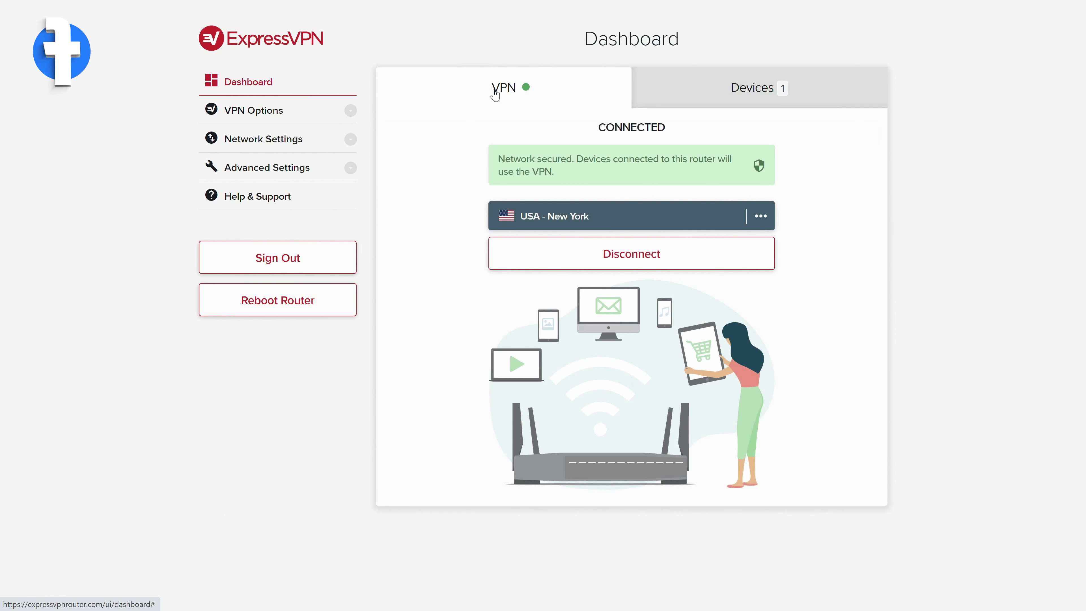
Open the VPN location list, show All locations by region and expand Asia Pacific
click(760, 218)
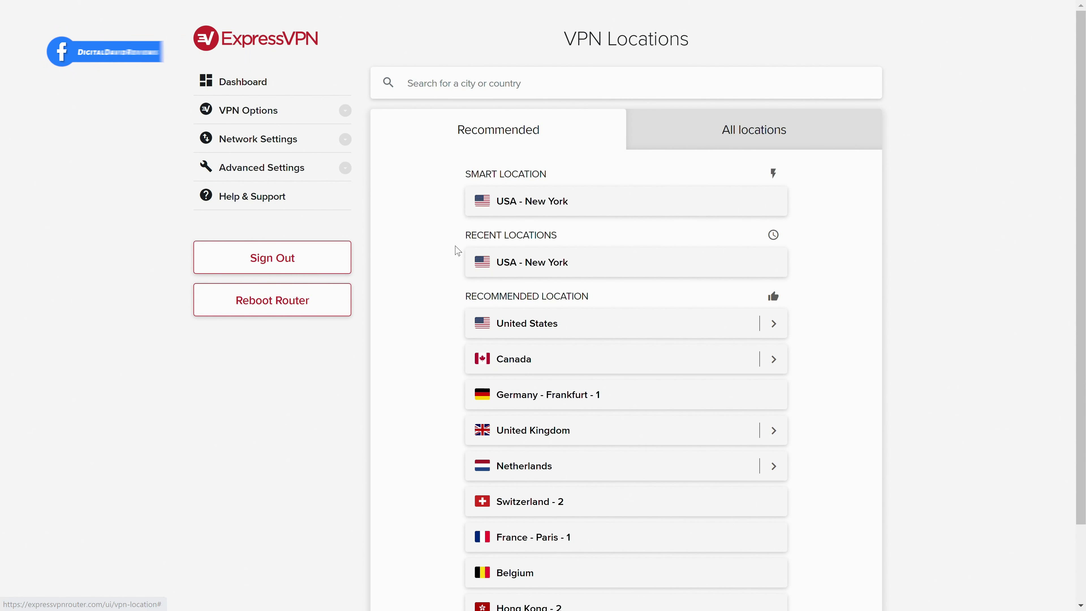
scroll(467, 268, down, 2)
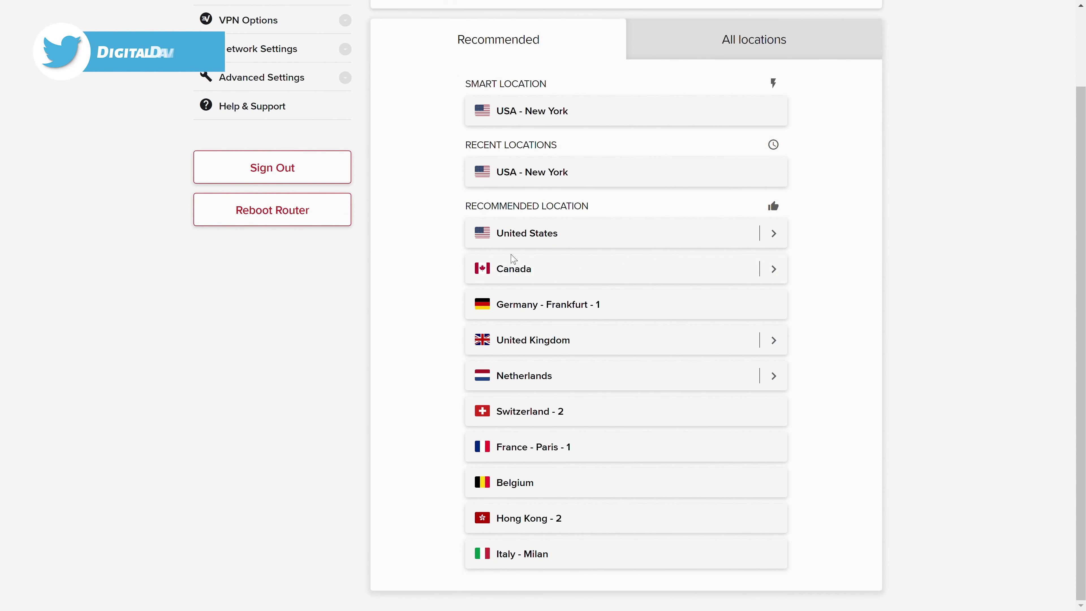
scroll(627, 289, up, 2)
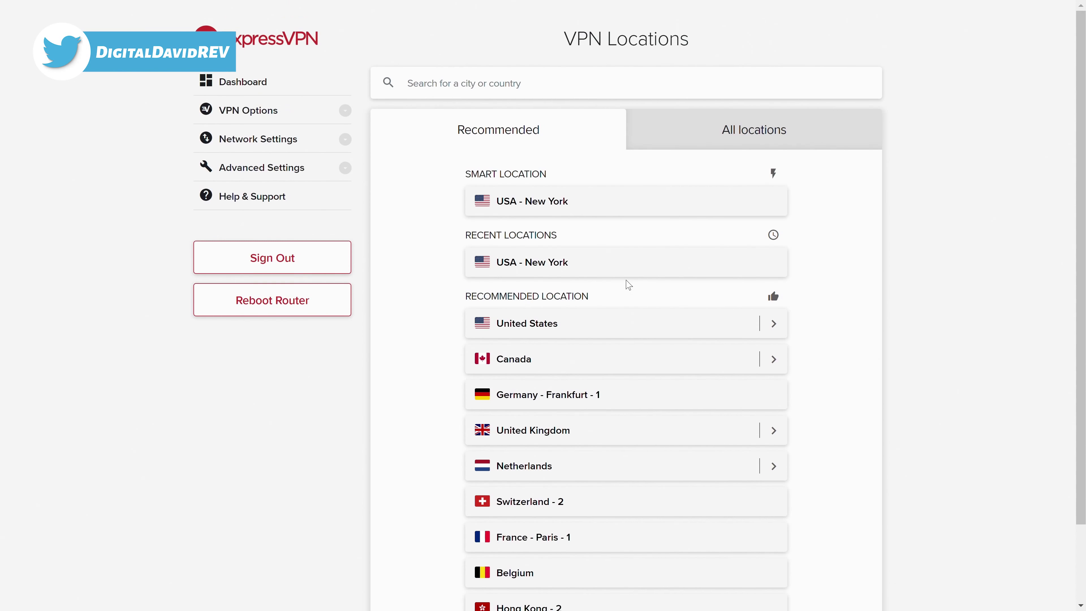
click(738, 141)
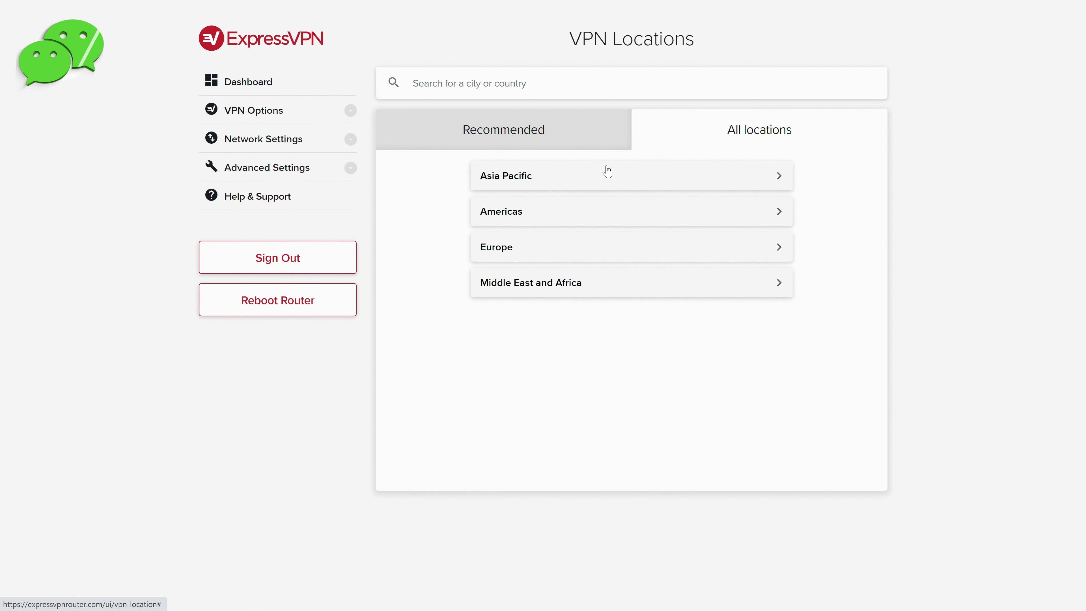
click(761, 175)
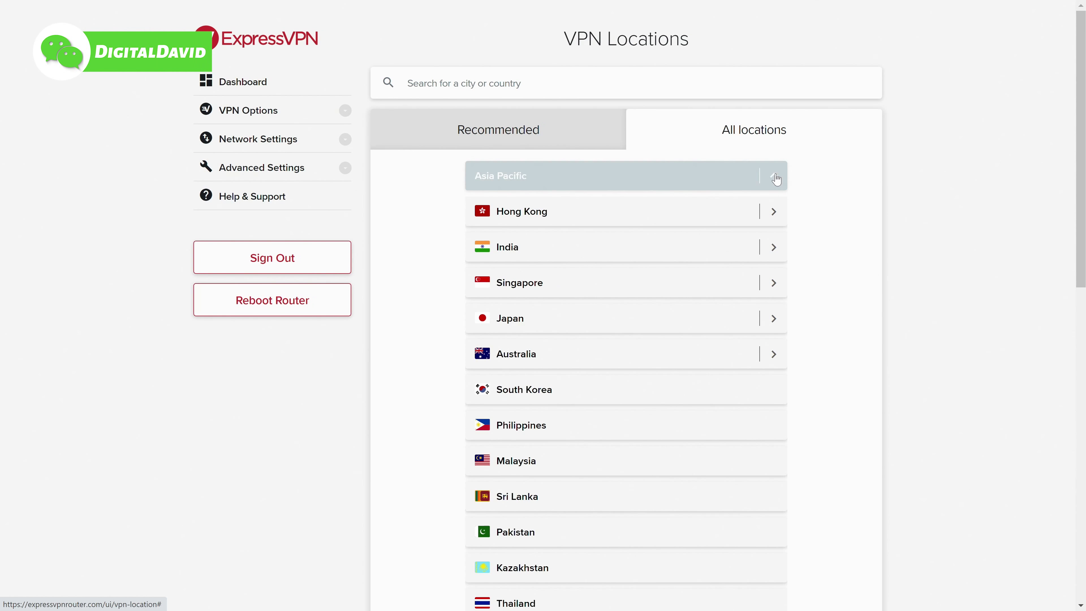
scroll(857, 222, down, 3)
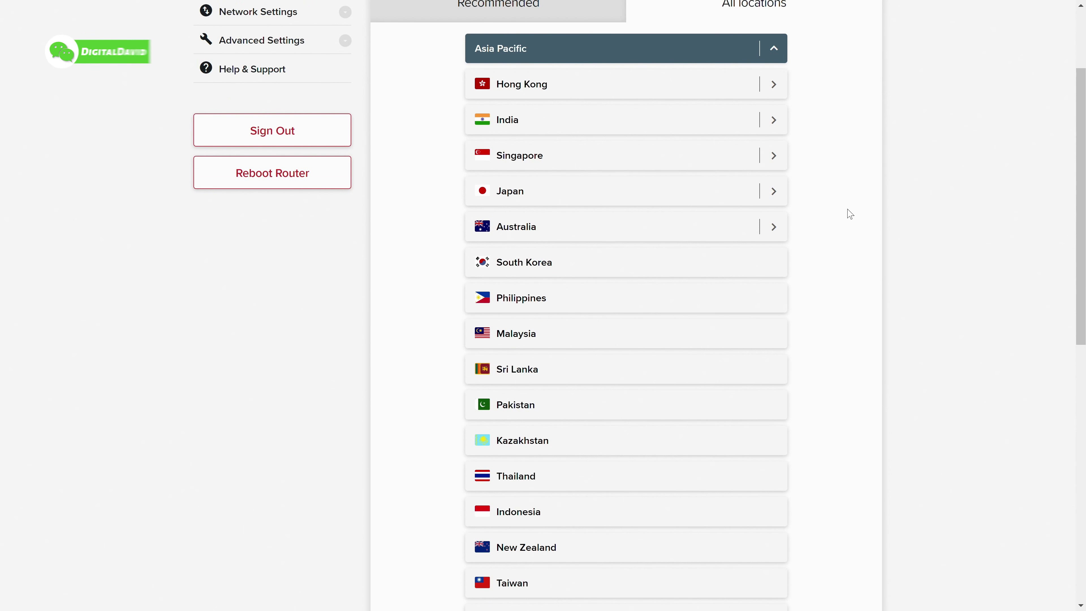
scroll(849, 213, down, 5)
scroll(851, 212, down, 5)
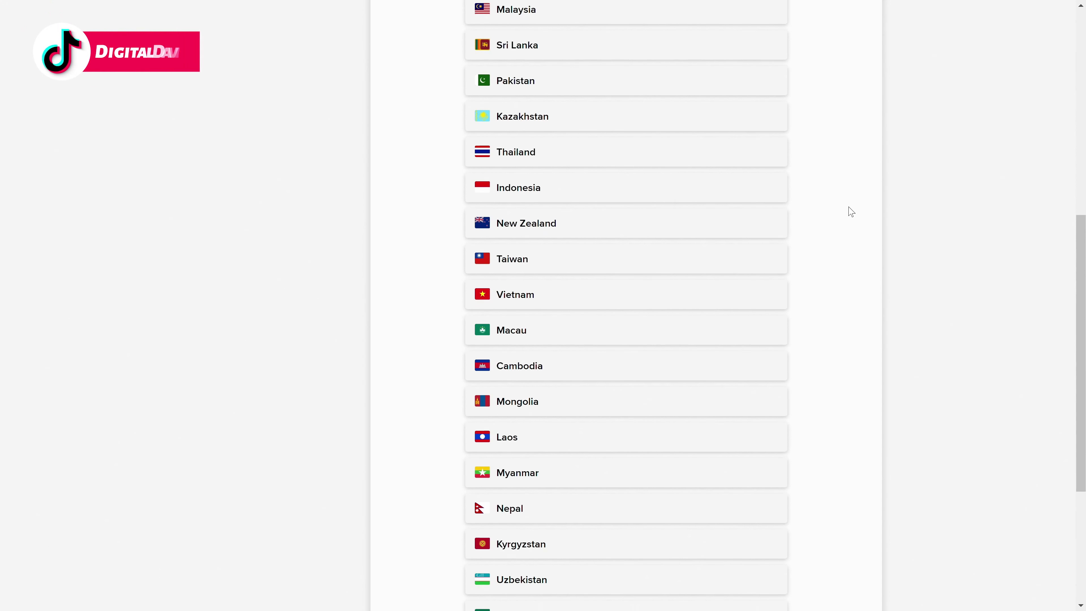
scroll(850, 212, down, 2)
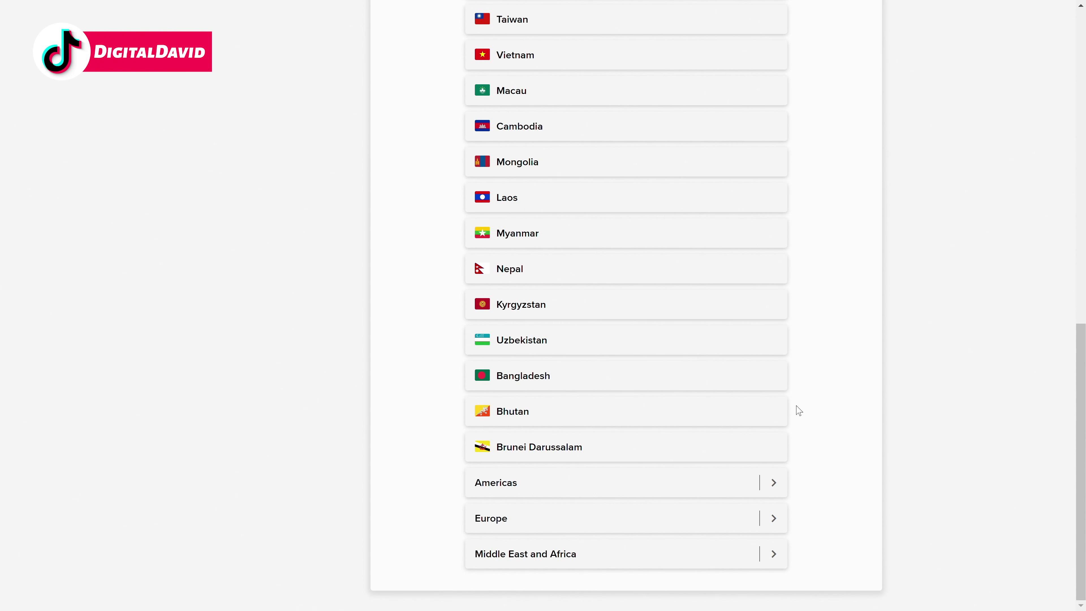
Expand the Americas, Europe and Middle East and Africa regions, then return to Recommended locations
click(772, 483)
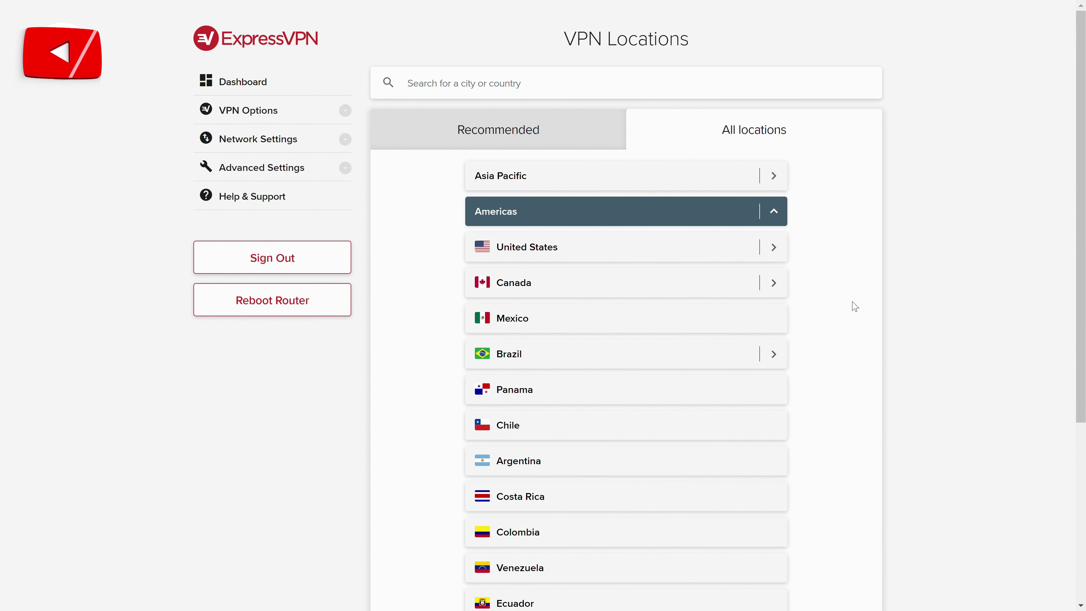
scroll(855, 306, down, 5)
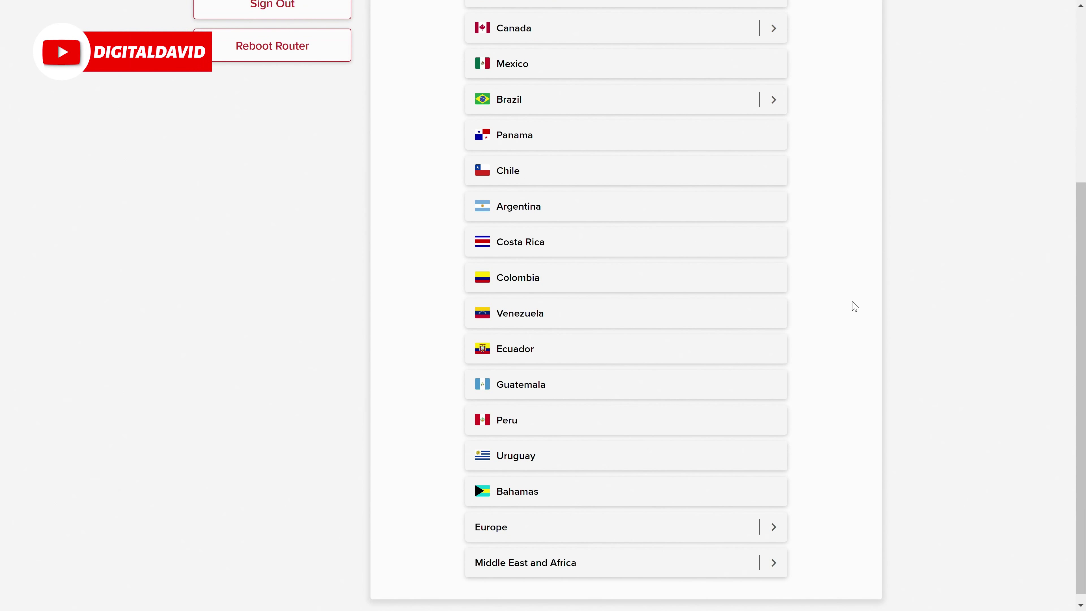
scroll(855, 306, down, 1)
click(776, 526)
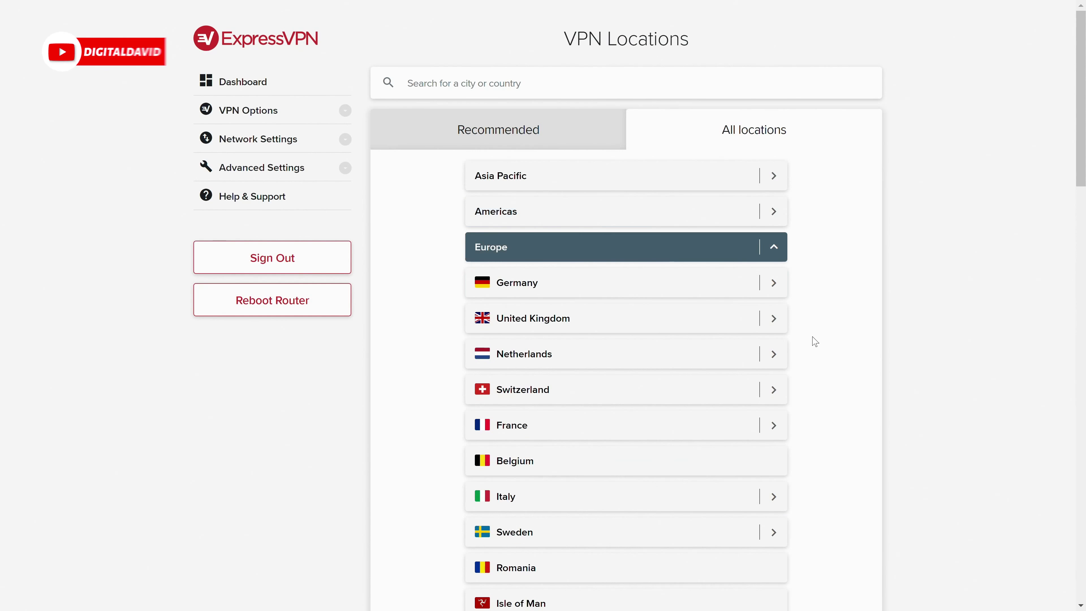
scroll(831, 313, down, 5)
scroll(833, 311, down, 11)
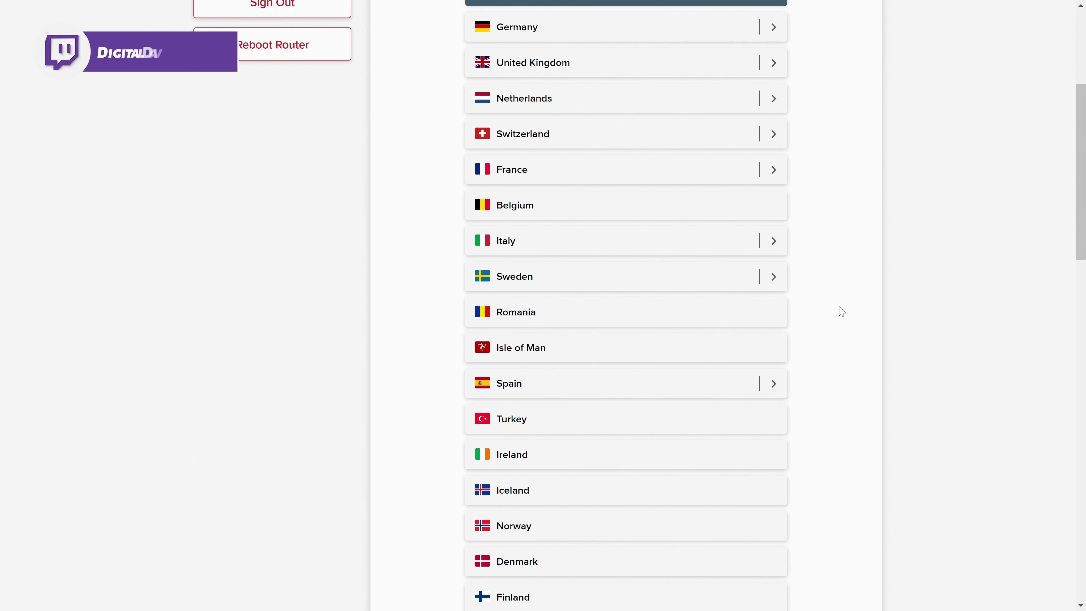
scroll(841, 311, down, 12)
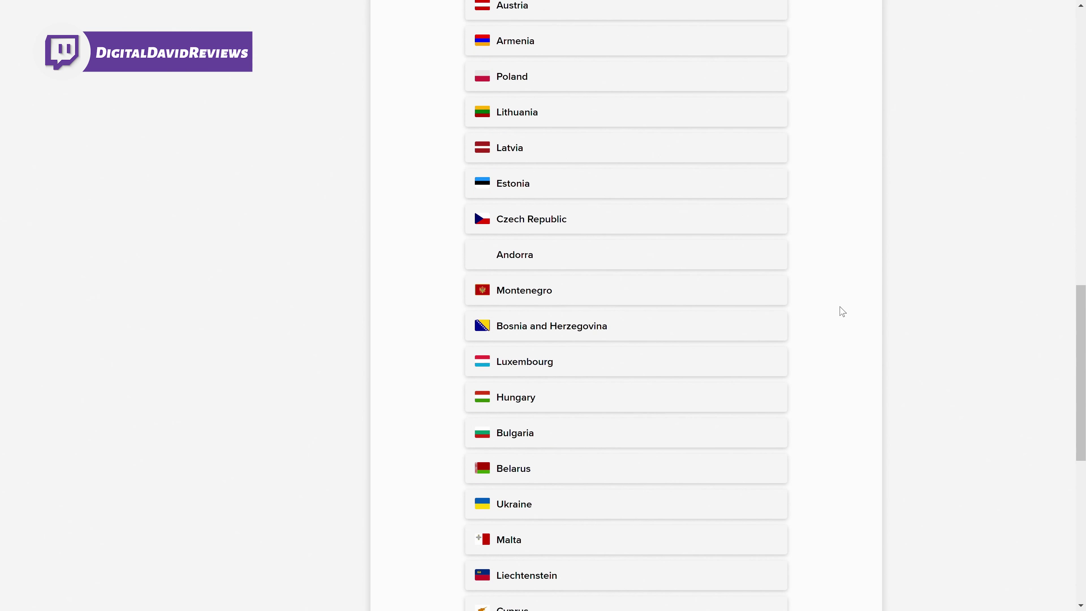
scroll(841, 311, down, 3)
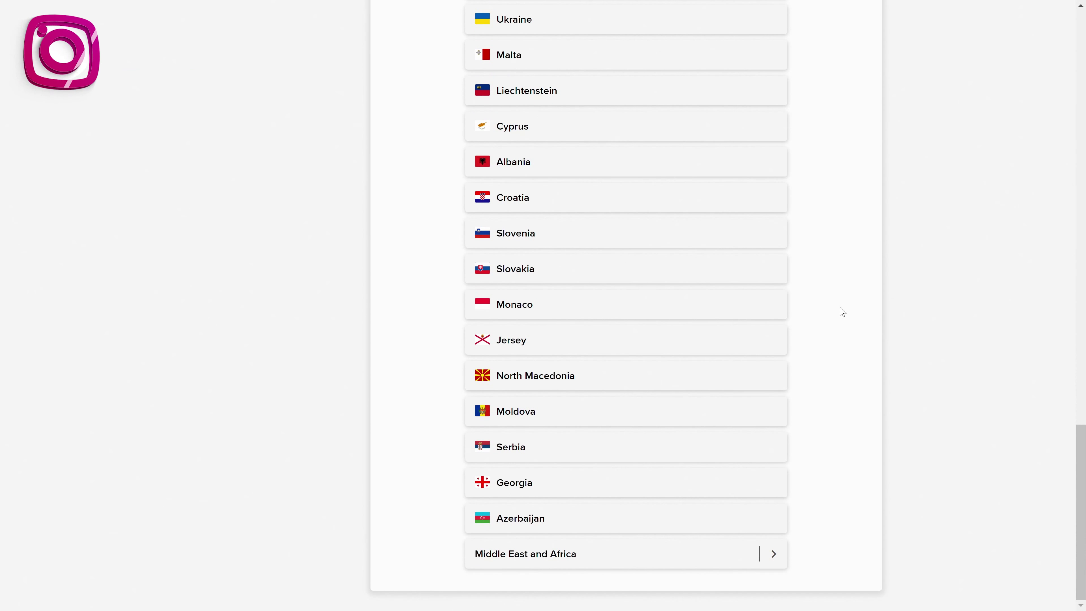
click(775, 553)
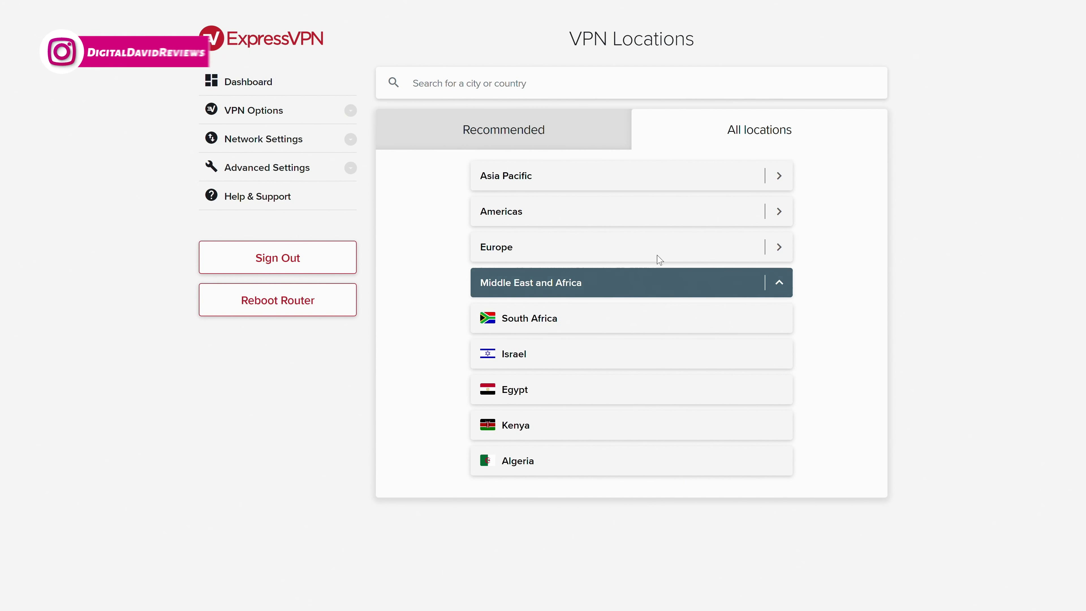
click(527, 136)
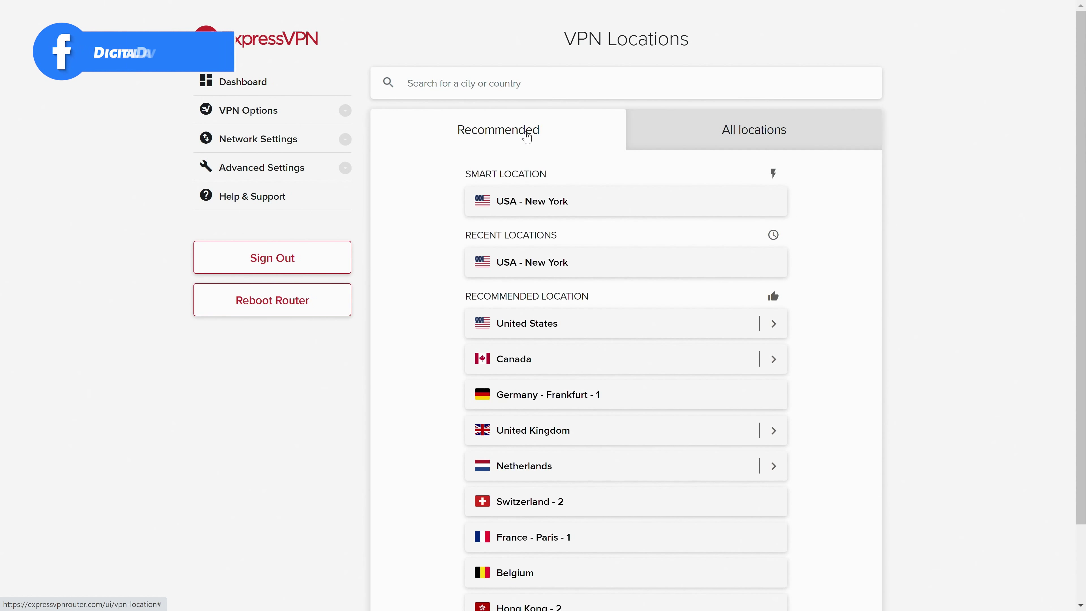
scroll(435, 295, down, 1)
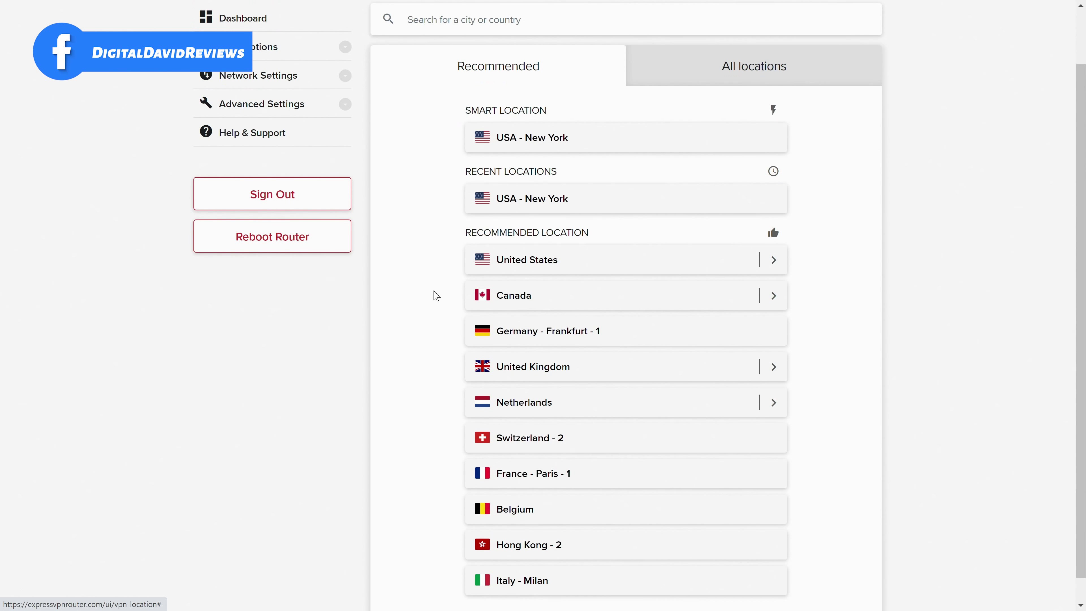
Connect to United Kingdom, then switch the VPN to Hong Kong - 2 and close the Netflix tab
click(533, 367)
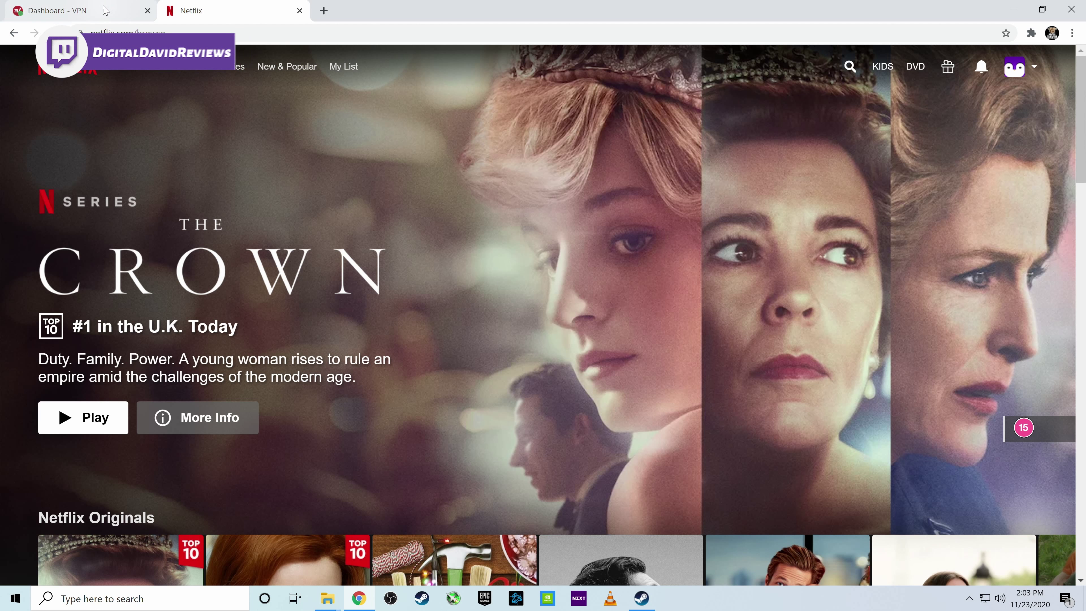
click(42, 5)
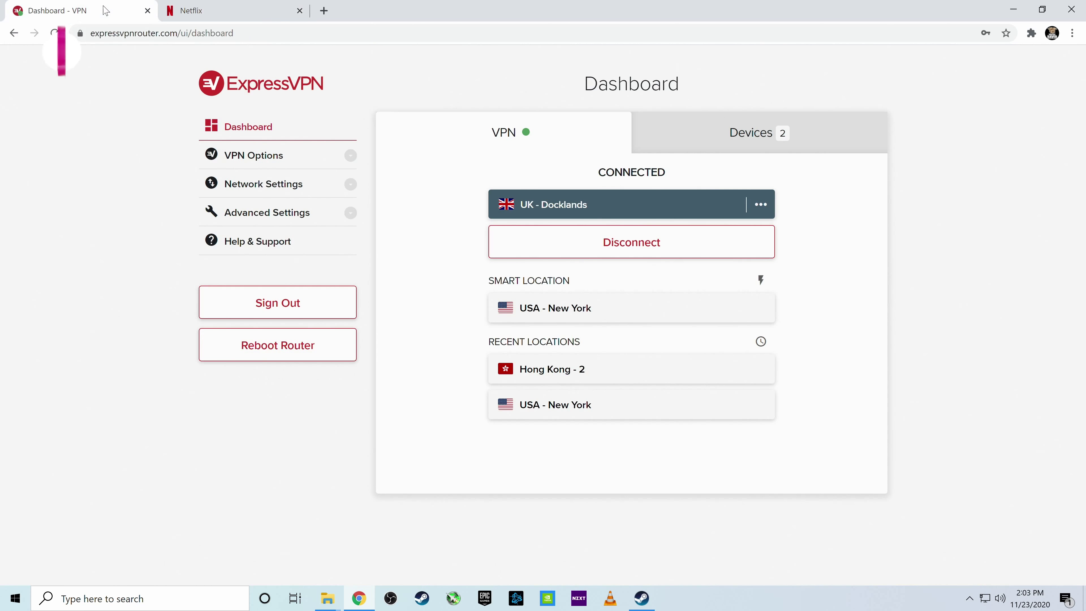
click(555, 373)
click(299, 11)
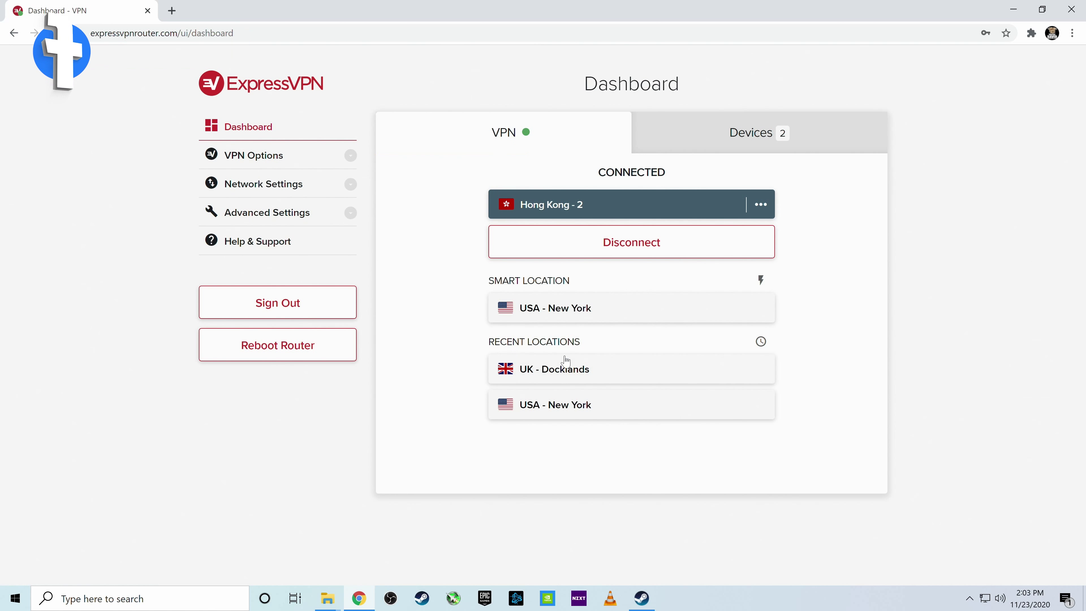
Start a new browser tab on the Google homepage, with the VPN still on Hong Kong - 2
click(172, 10)
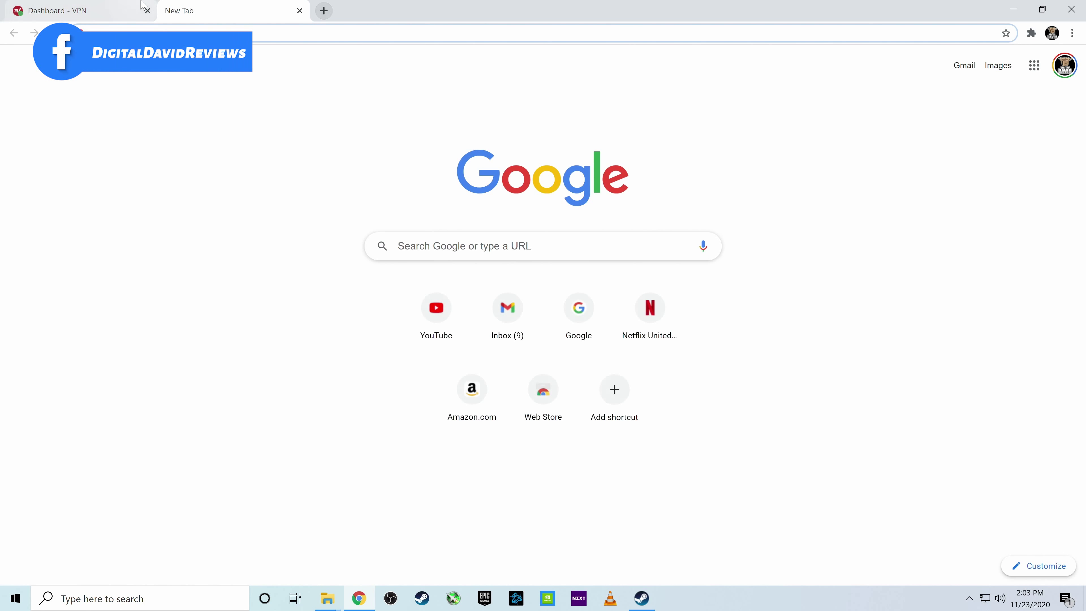